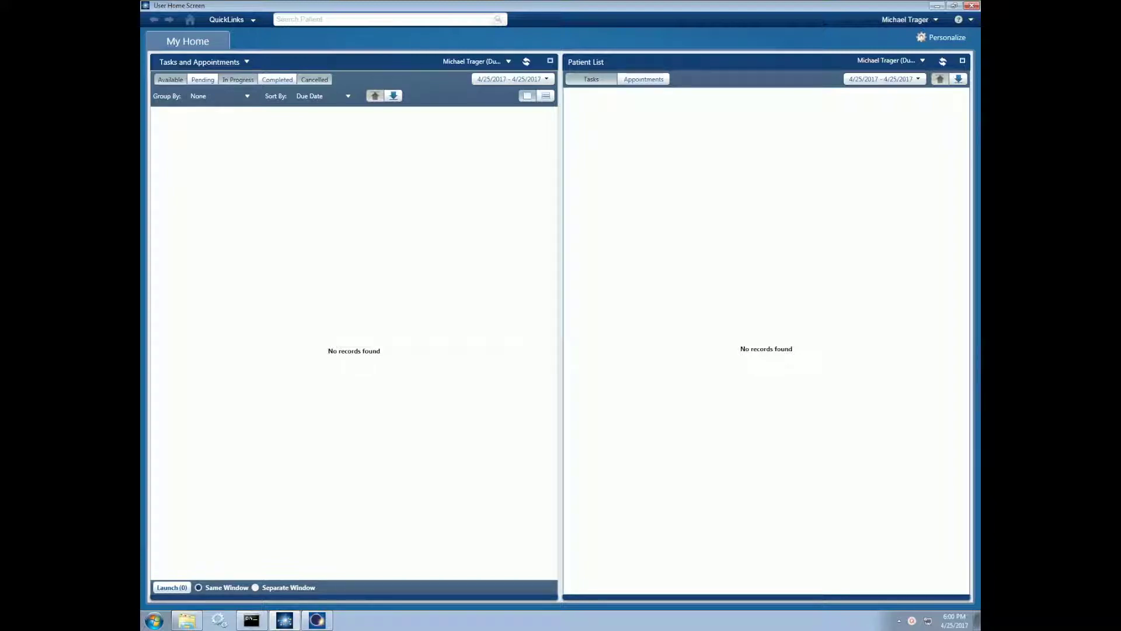
{"action": "left_click", "coordinate": [253, 22]}
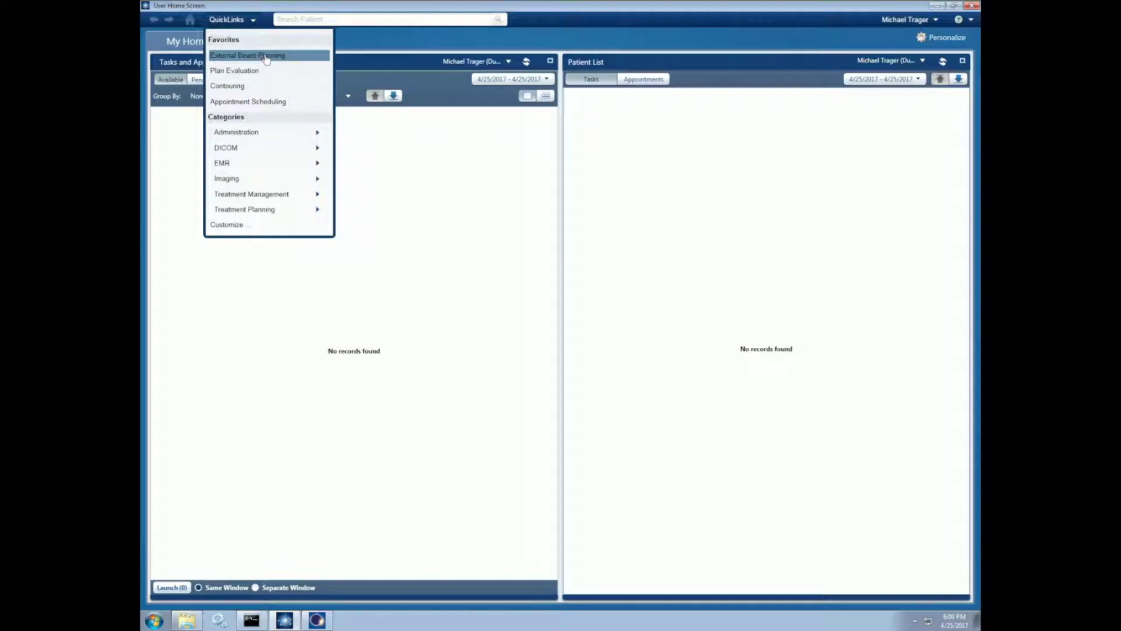
{"action": "left_click", "coordinate": [388, 159]}
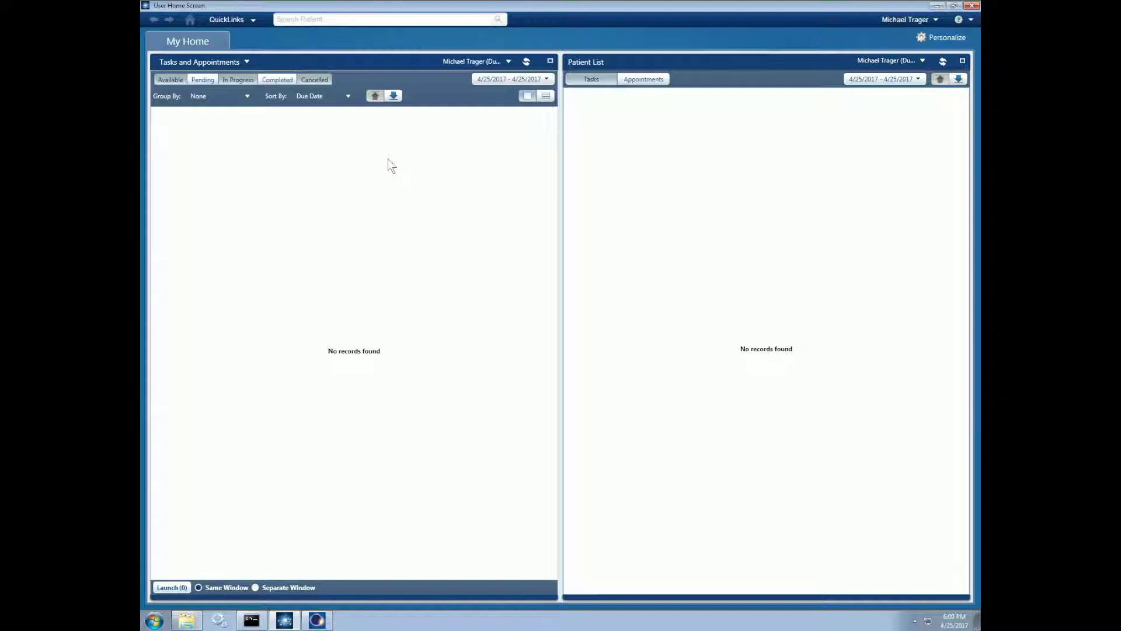
- Open the most recent SBRT test patient from the patient search and launch External Beam Planning for it
{"action": "left_click", "coordinate": [316, 19]}
{"action": "left_click", "coordinate": [498, 19]}
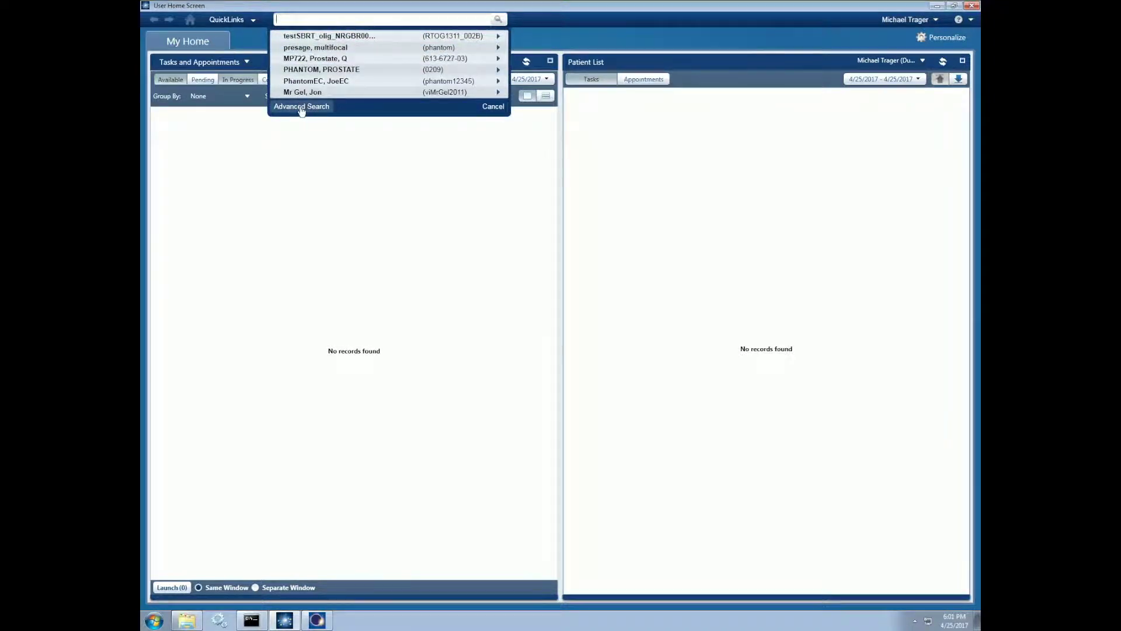
{"action": "left_click", "coordinate": [355, 36]}
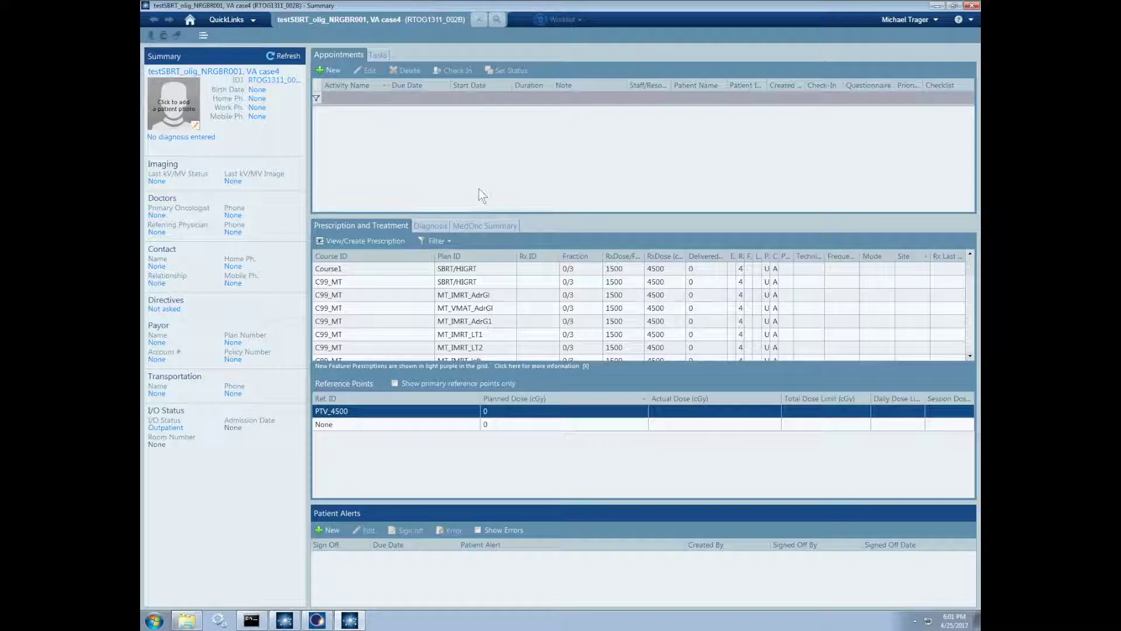
{"action": "left_click", "coordinate": [254, 20]}
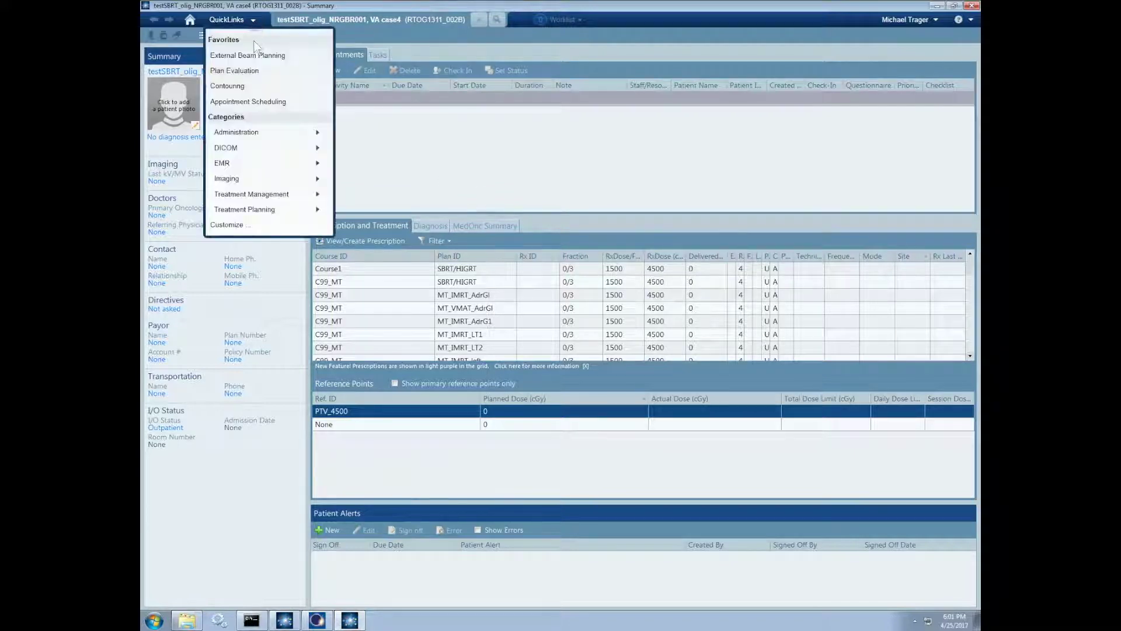
{"action": "left_click", "coordinate": [255, 58]}
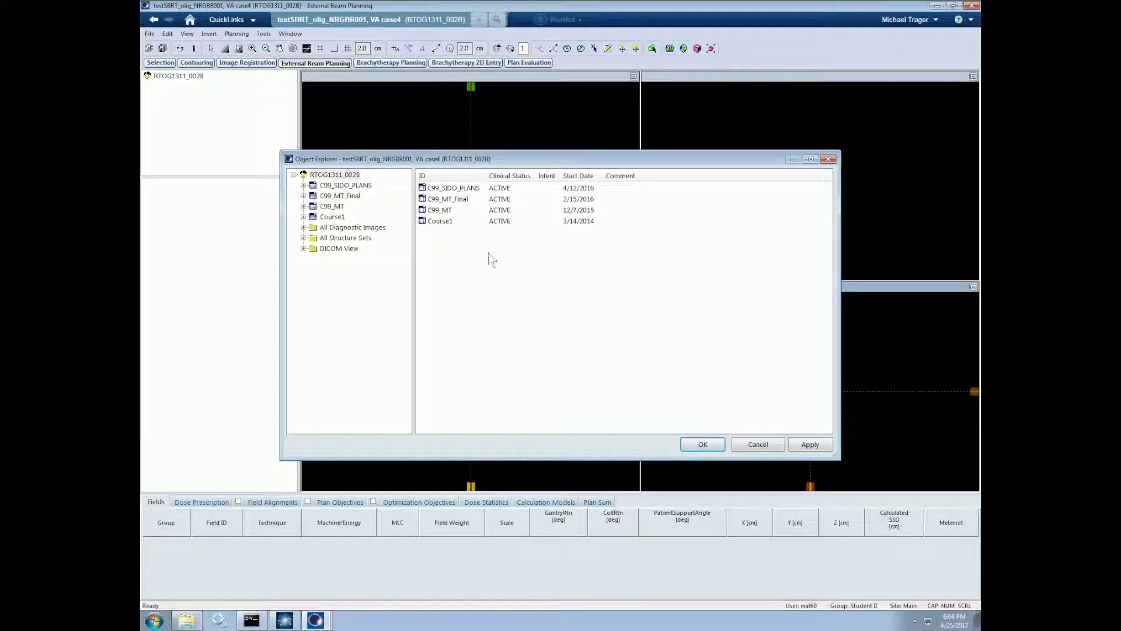
- Load the SBRT/HIGRT plan from course C99_MT
{"action": "left_click", "coordinate": [449, 212]}
{"action": "double_click", "coordinate": [448, 212]}
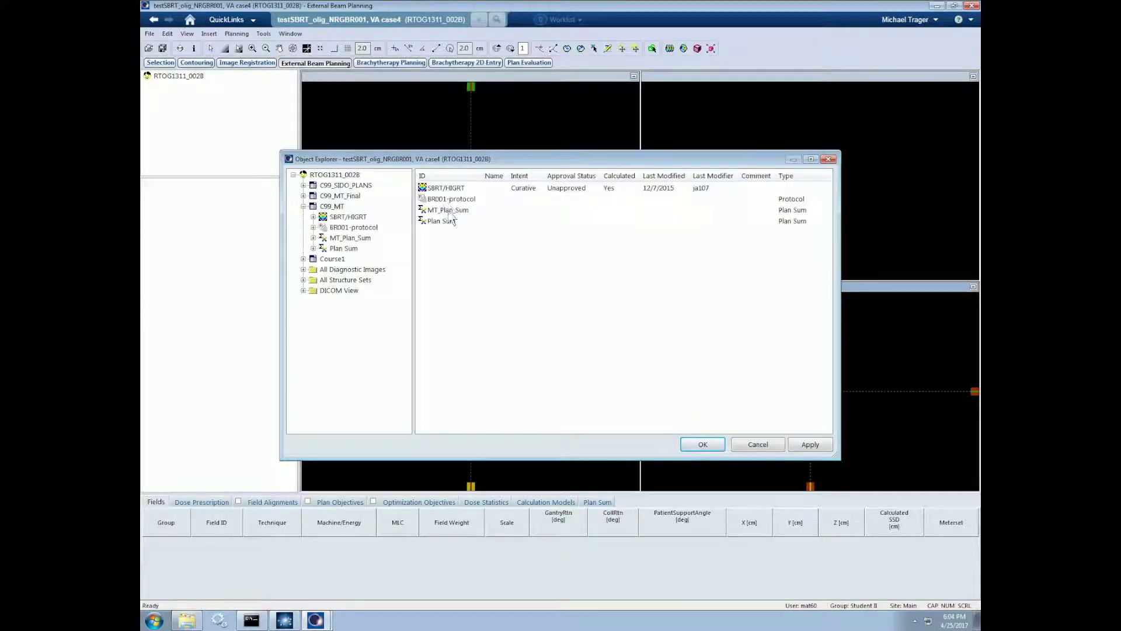
{"action": "left_click", "coordinate": [445, 187]}
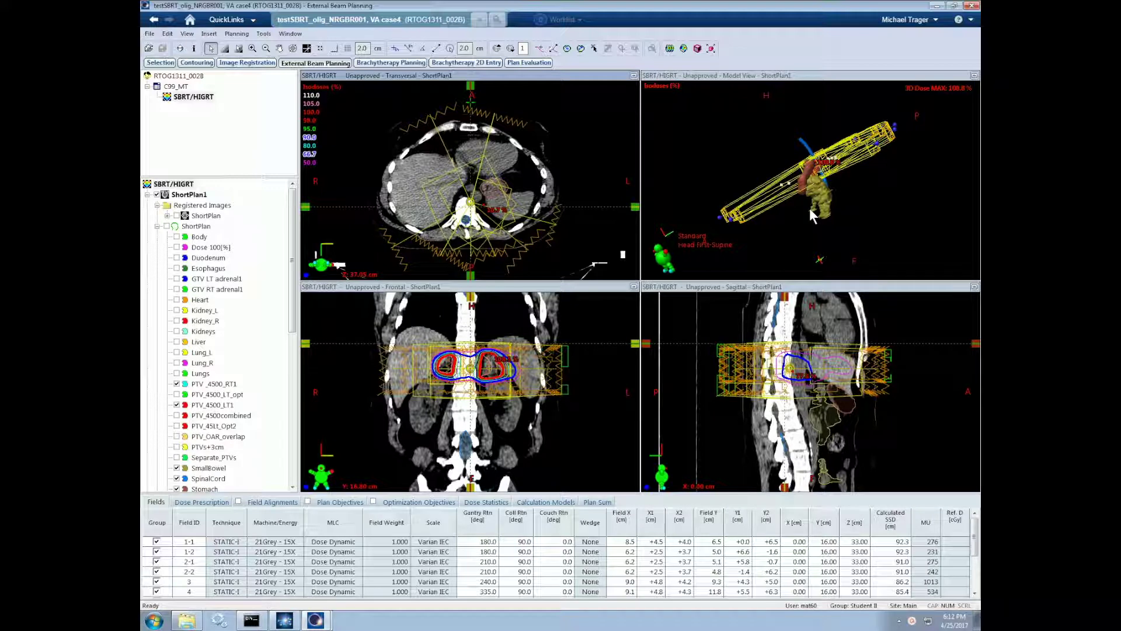
- Rotate the 3D beam model and temporarily show the dose volume histogram in place of the model view
{"action": "left_click_drag", "start_coordinate": [849, 172], "coordinate": [813, 227]}
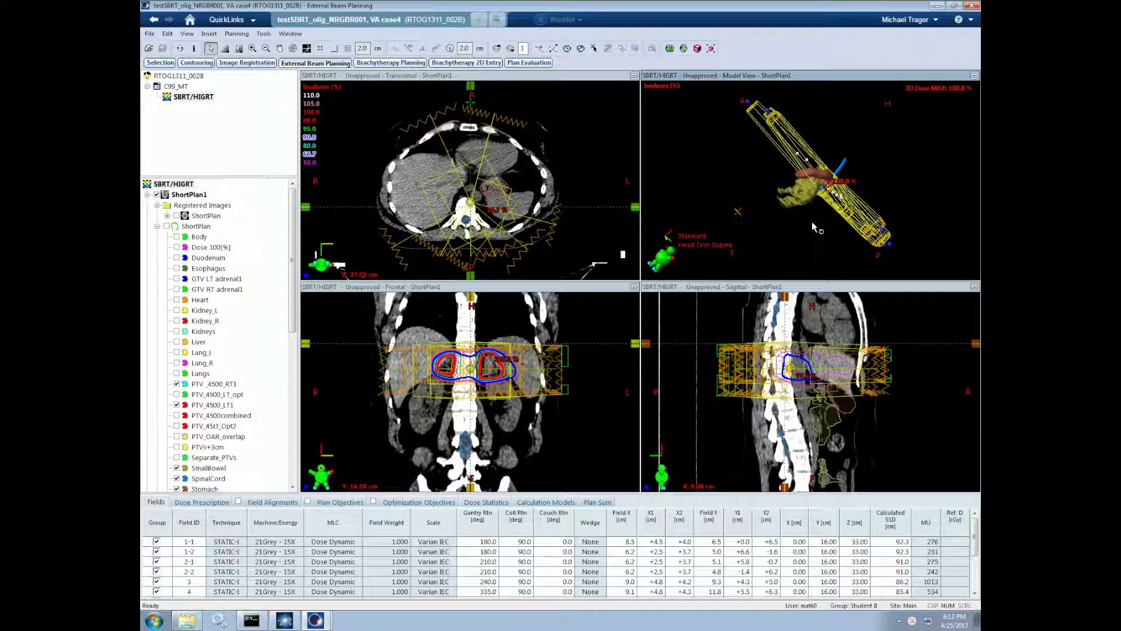
{"action": "right_click", "coordinate": [664, 130]}
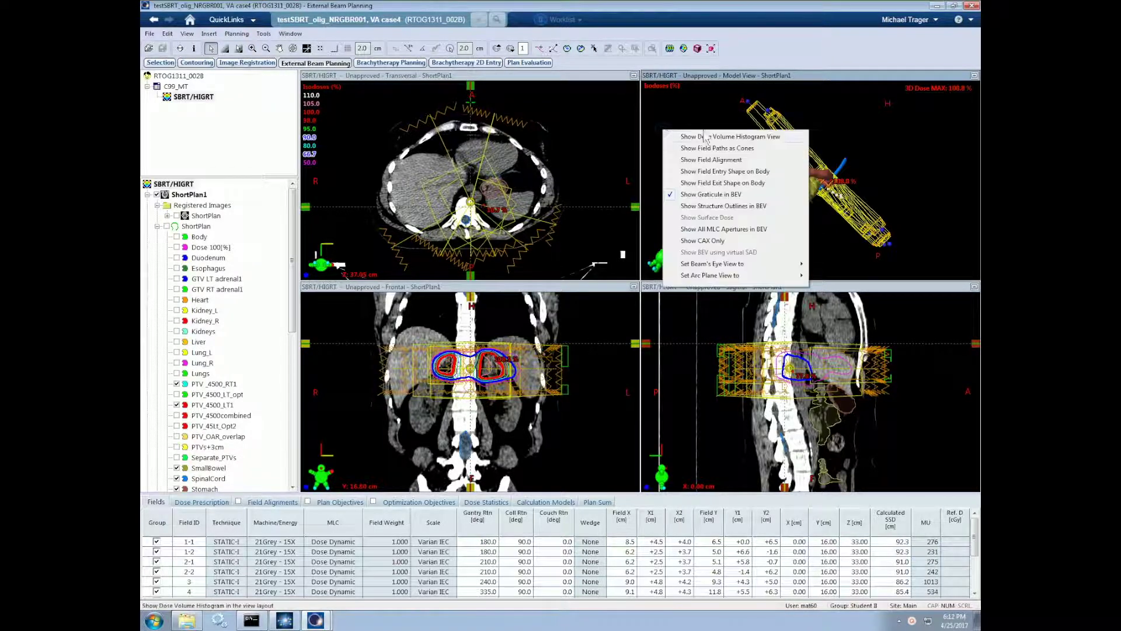
{"action": "left_click", "coordinate": [752, 138]}
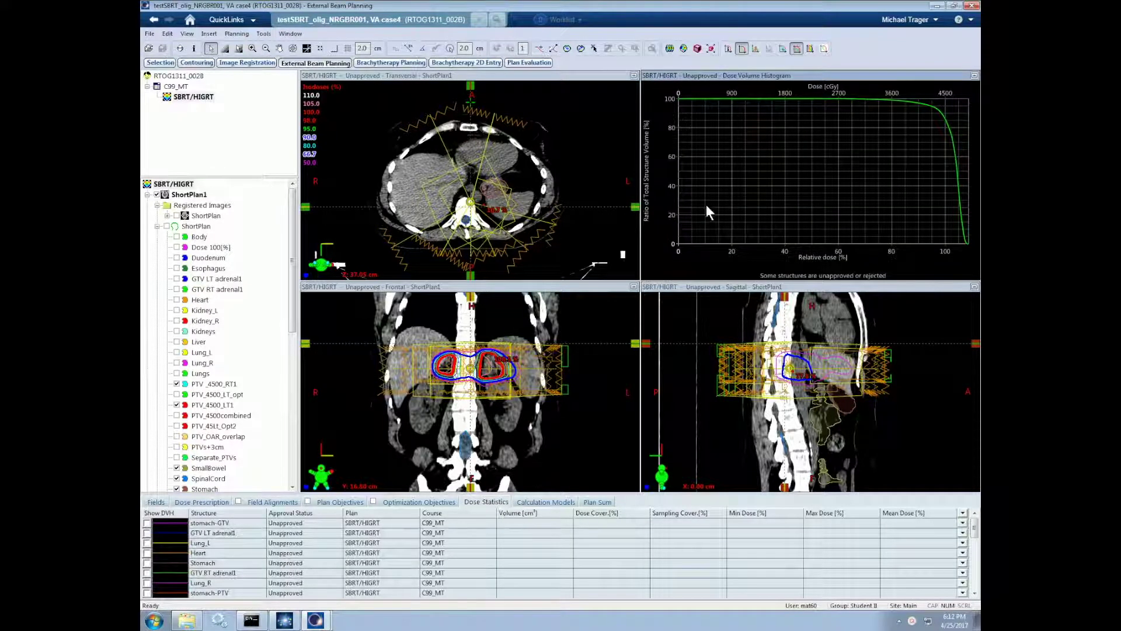
{"action": "right_click", "coordinate": [664, 168]}
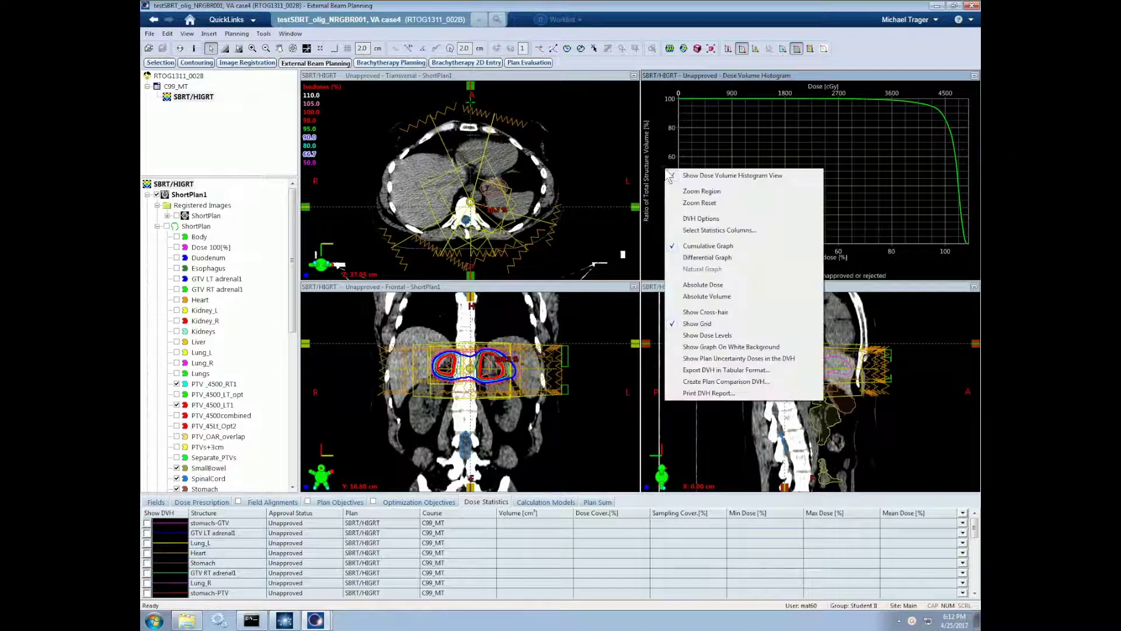
{"action": "left_click", "coordinate": [745, 177]}
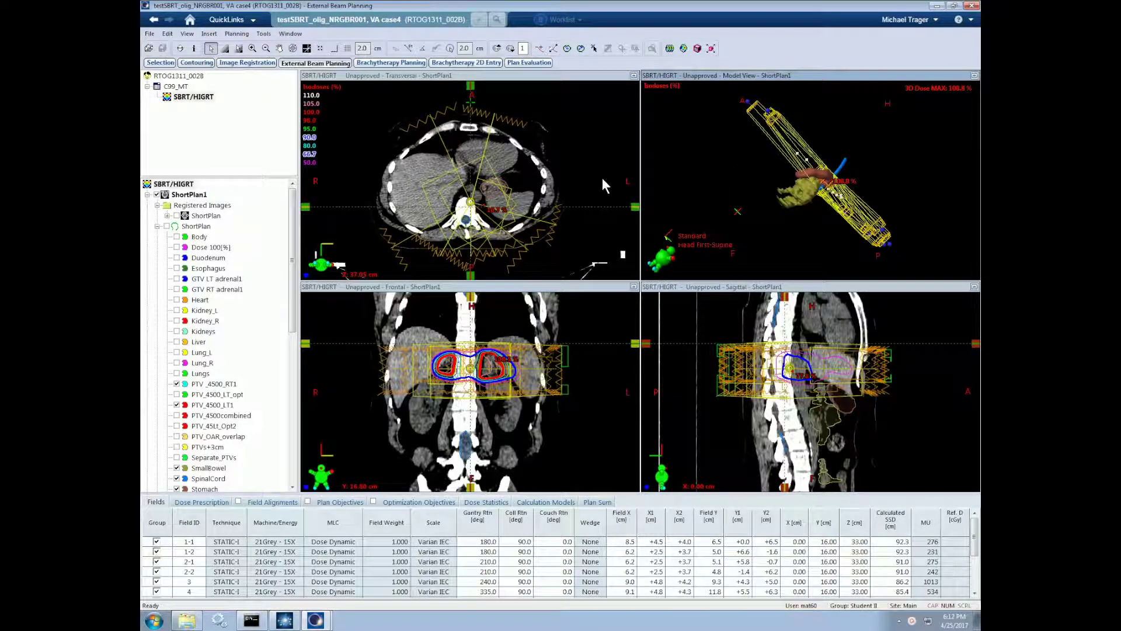
- Browse the transversal CT slices through the target region and shift the frontal plane slightly using the transversal view
{"action": "scroll", "coordinate": [601, 178], "scroll_direction": "down", "scroll_amount": 3}
{"action": "scroll", "coordinate": [601, 178], "scroll_direction": "down", "scroll_amount": 6}
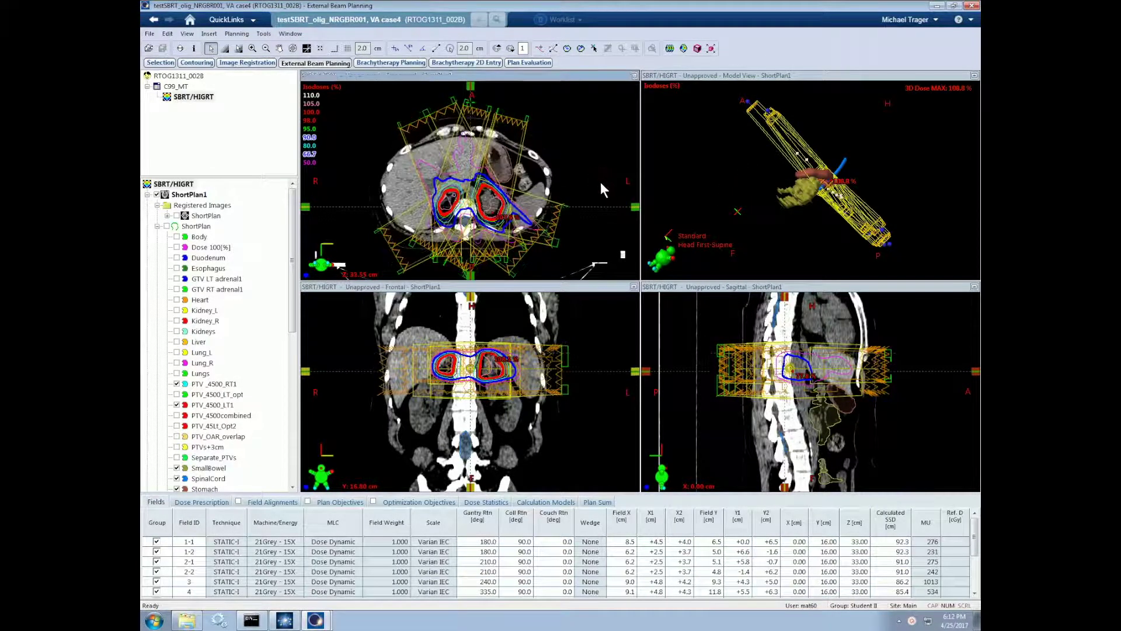
{"action": "scroll", "coordinate": [601, 339], "scroll_direction": "down", "scroll_amount": 6}
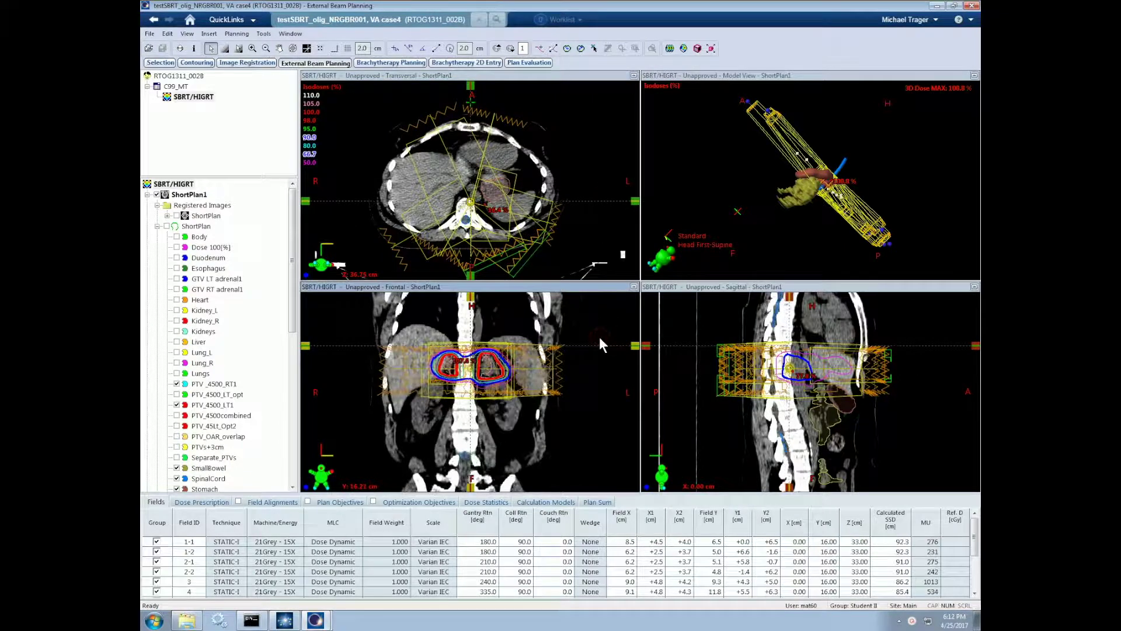
{"action": "scroll", "coordinate": [600, 340], "scroll_direction": "up", "scroll_amount": 6}
{"action": "mouse_move", "coordinate": [628, 206]}
{"action": "left_mouse_down"}
{"action": "mouse_move", "coordinate": [633, 178]}
{"action": "mouse_move", "coordinate": [634, 197]}
{"action": "left_mouse_up"}
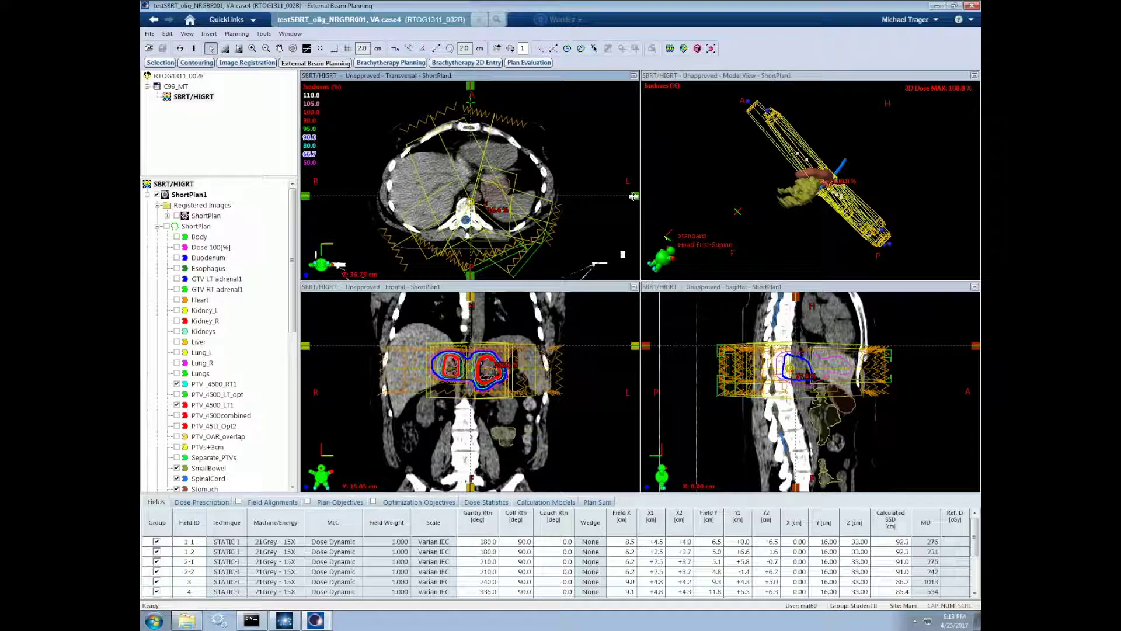
- Maximize the transversal view, browse its slices, and restore the four-view layout
{"action": "double_click", "coordinate": [549, 77]}
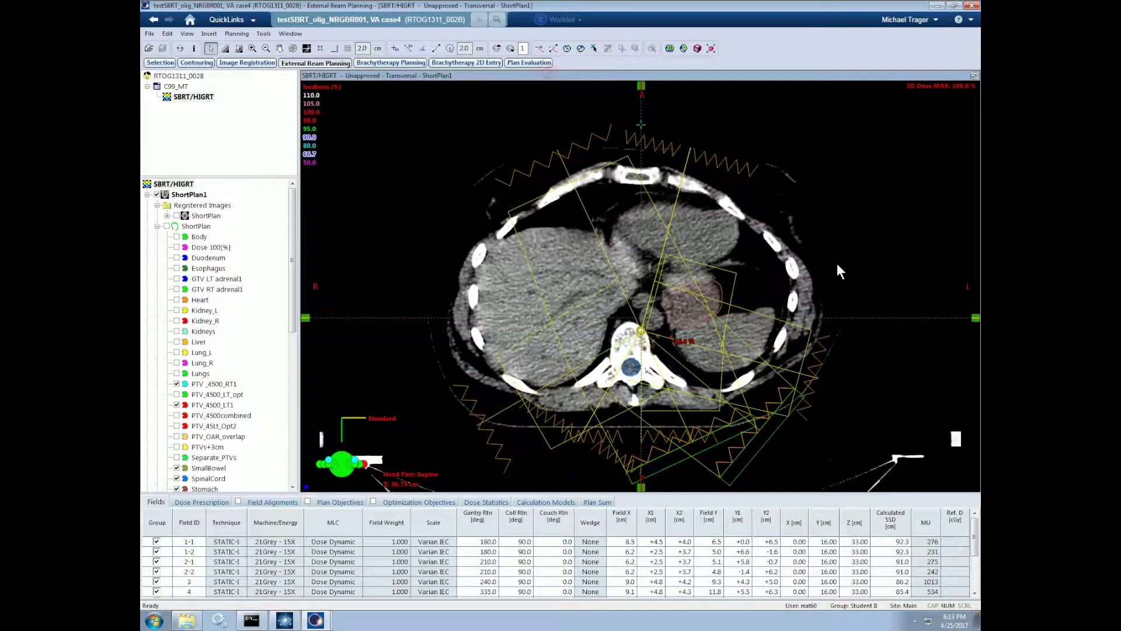
{"action": "scroll", "coordinate": [836, 264], "scroll_direction": "up", "scroll_amount": 10}
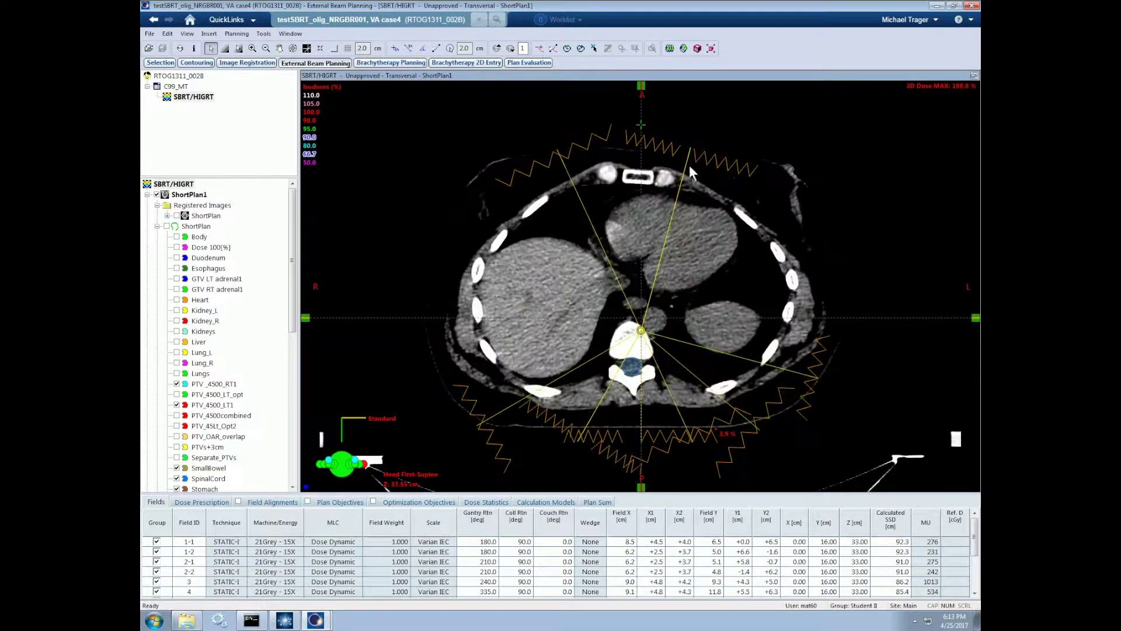
{"action": "double_click", "coordinate": [595, 76]}
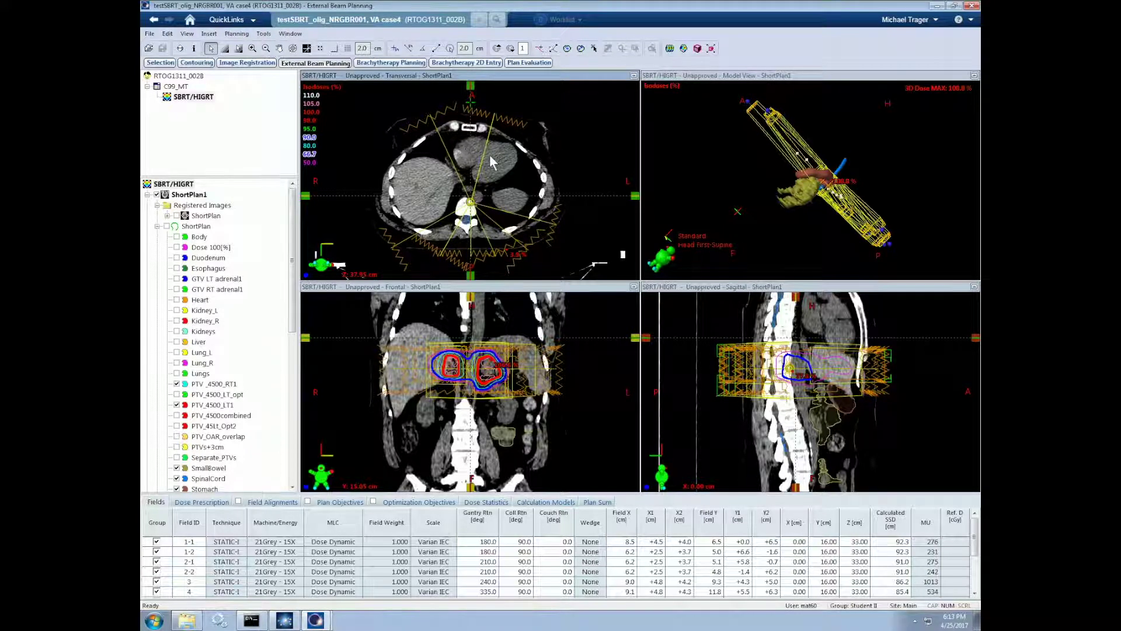
- Zoom the transversal, frontal and sagittal views out and in to inspect the whole anatomy with its beams
{"action": "scroll", "coordinate": [490, 155], "scroll_direction": "up", "scroll_amount": 2}
{"action": "scroll", "coordinate": [489, 154], "scroll_direction": "down", "scroll_amount": 5}
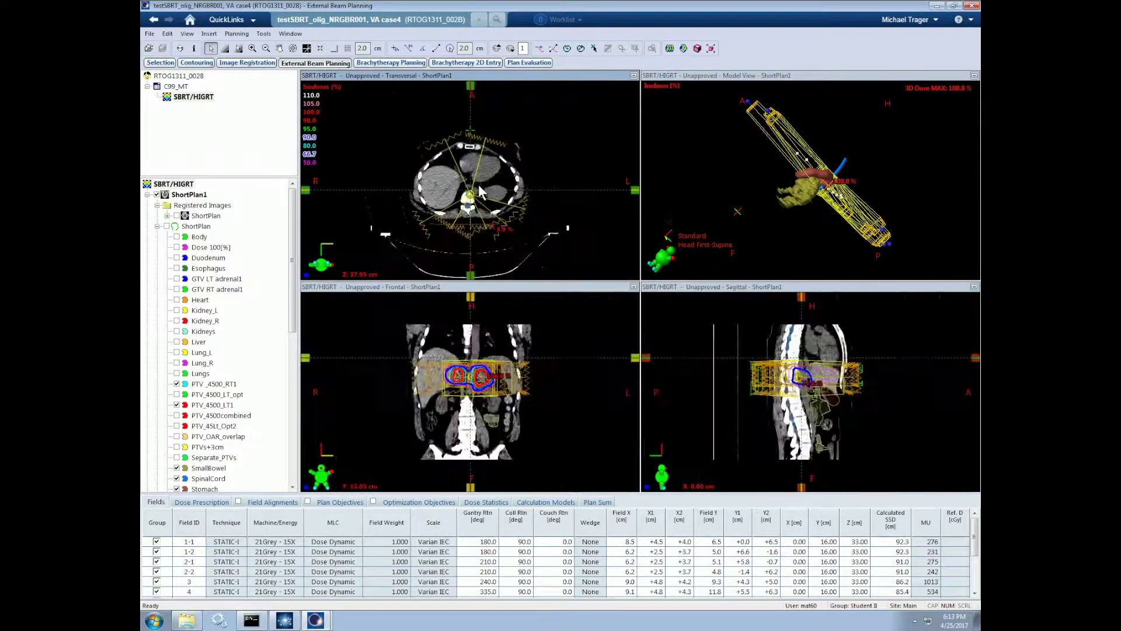
{"action": "scroll", "coordinate": [480, 191], "scroll_direction": "up", "scroll_amount": 3}
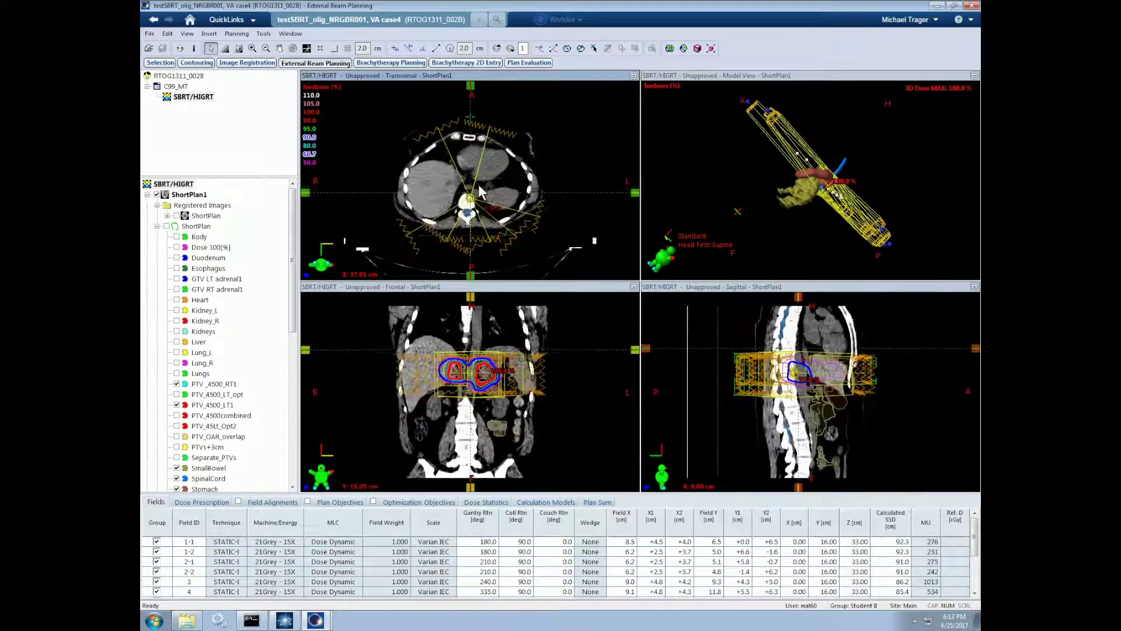
{"action": "scroll", "coordinate": [480, 191], "scroll_direction": "up", "scroll_amount": 3}
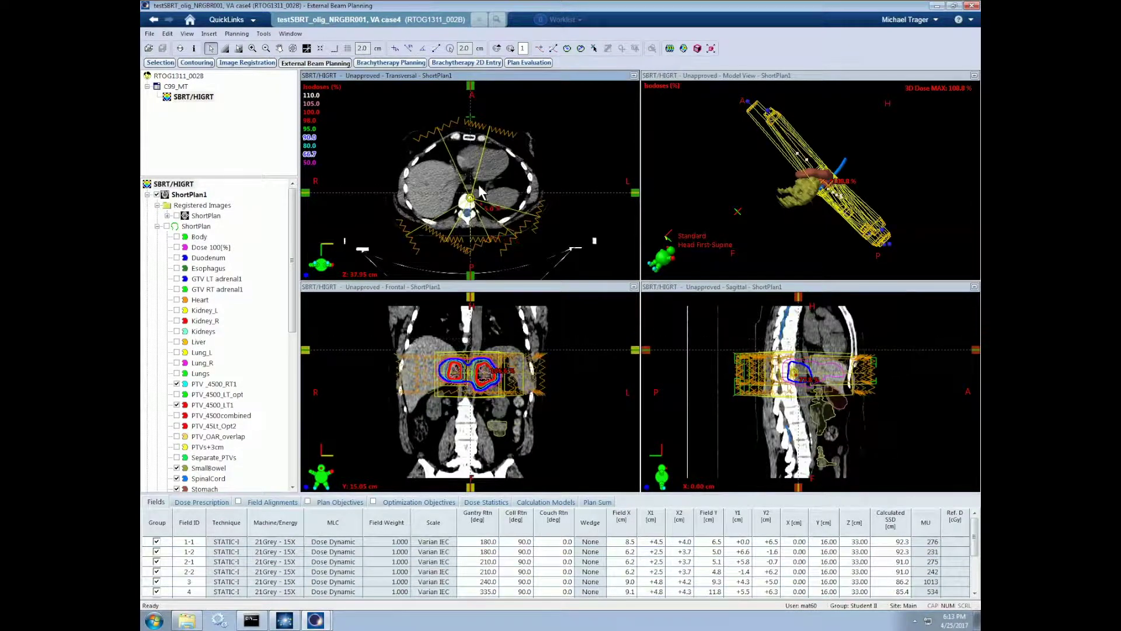
{"action": "scroll", "coordinate": [480, 191], "scroll_direction": "down", "scroll_amount": 3}
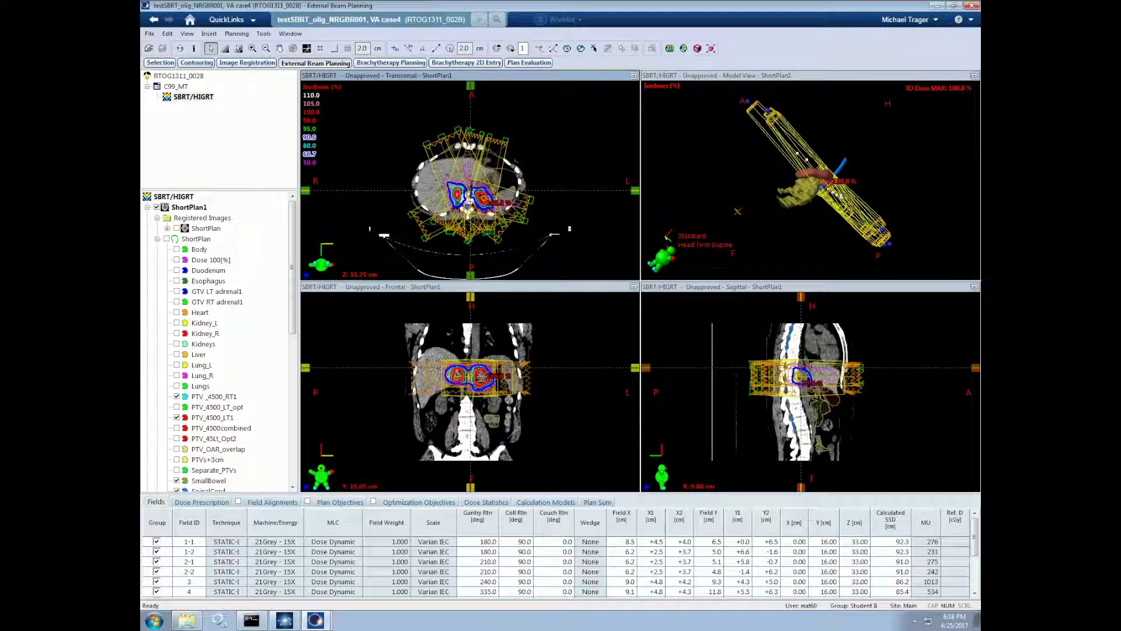
- Select the patient, course C99_MT and plan SBRT/HIGRT in turn to examine the patient hierarchy
{"action": "left_click", "coordinate": [180, 76]}
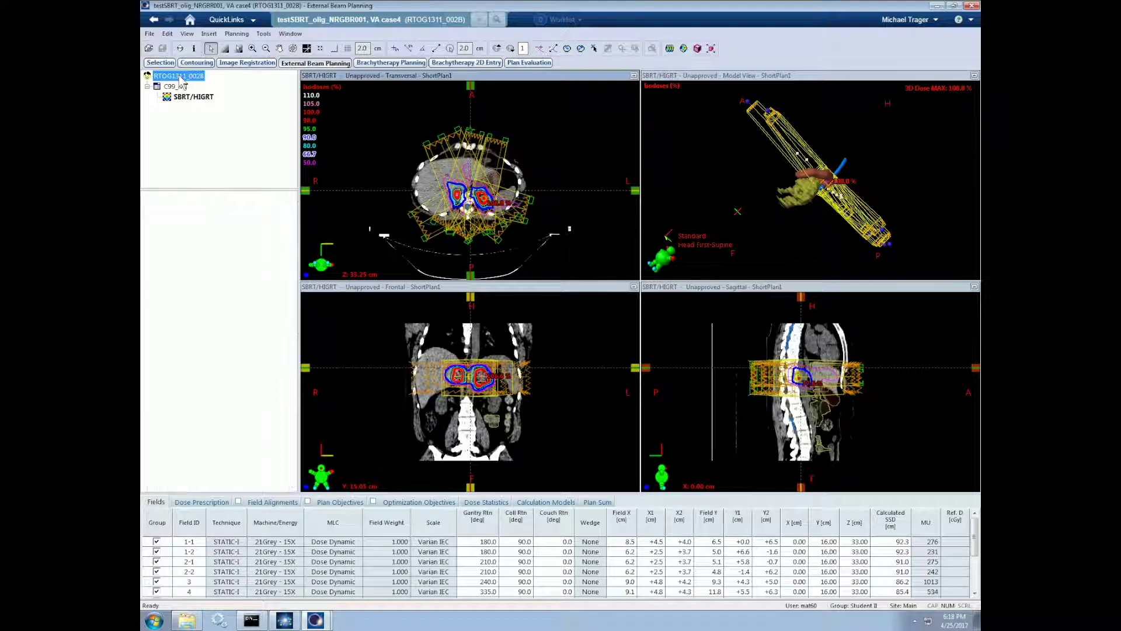
{"action": "left_click", "coordinate": [175, 87]}
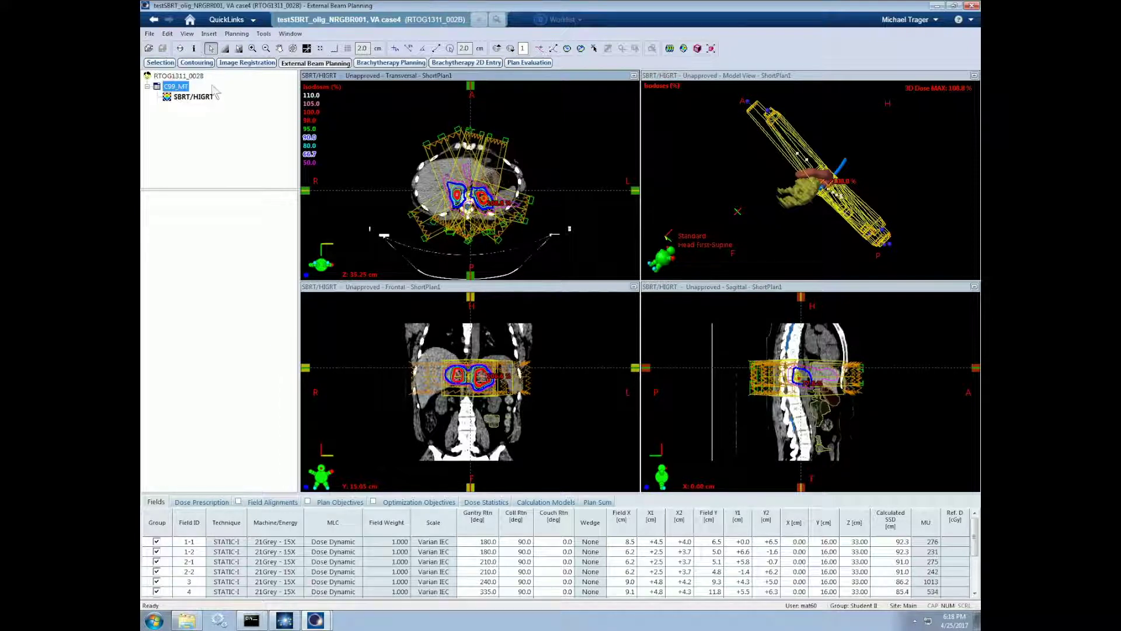
{"action": "left_click", "coordinate": [194, 97]}
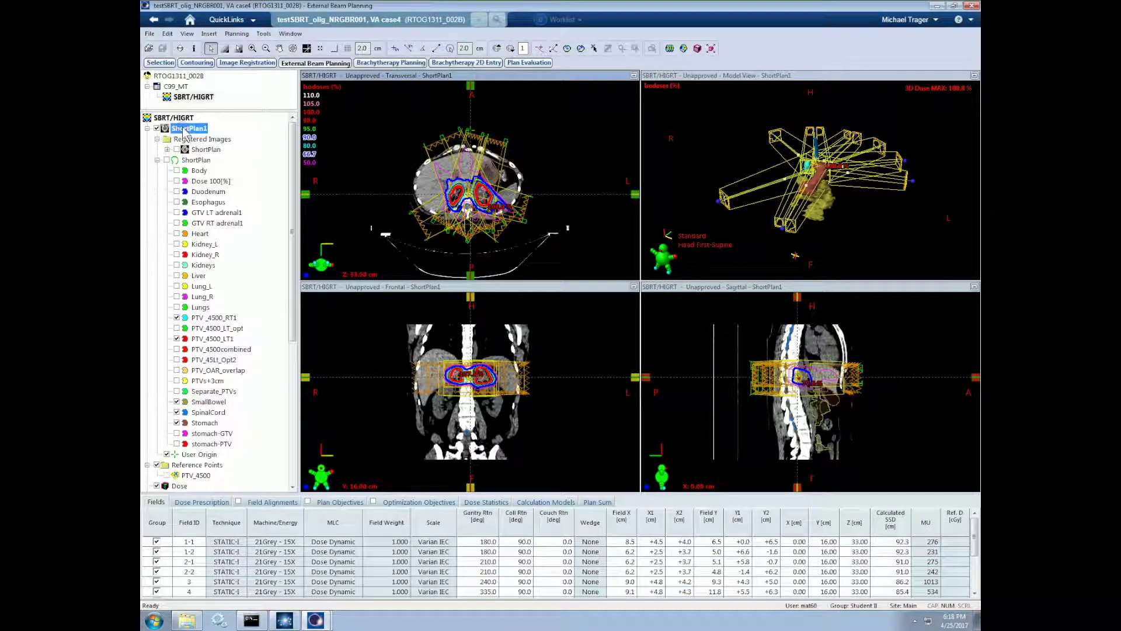
- Examine the plan's ShortPlan structure set, dose and treatment fields with their MLCs in the object tree
{"action": "left_click", "coordinate": [197, 160]}
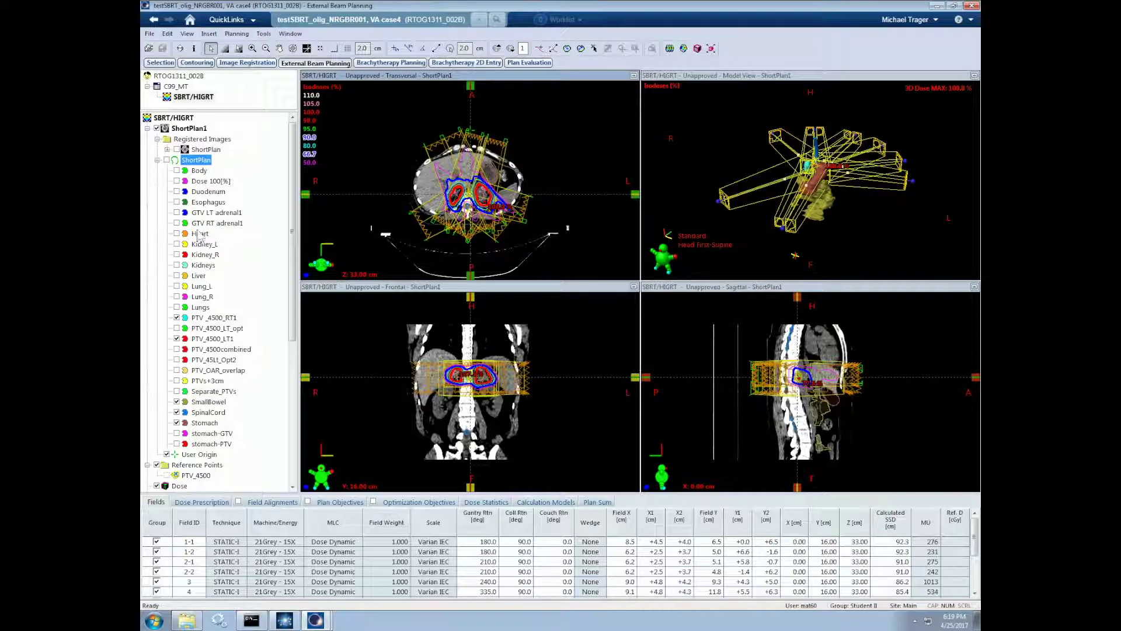
{"action": "scroll", "coordinate": [294, 169], "scroll_direction": "down", "scroll_amount": 5}
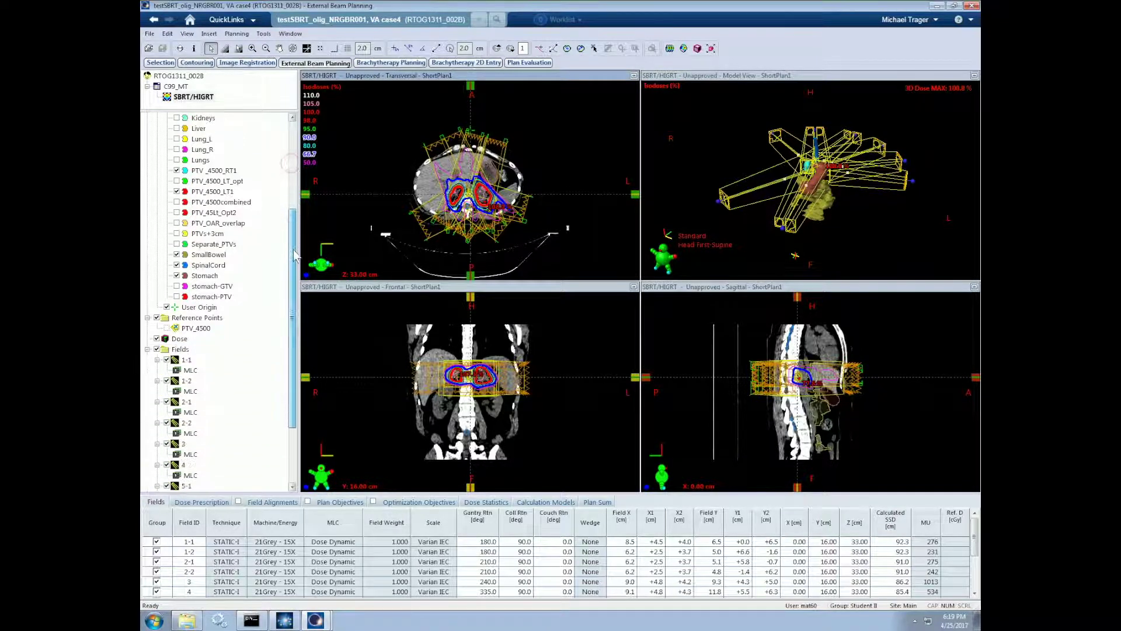
{"action": "left_click", "coordinate": [179, 338]}
{"action": "scroll", "coordinate": [282, 330], "scroll_direction": "down", "scroll_amount": 3}
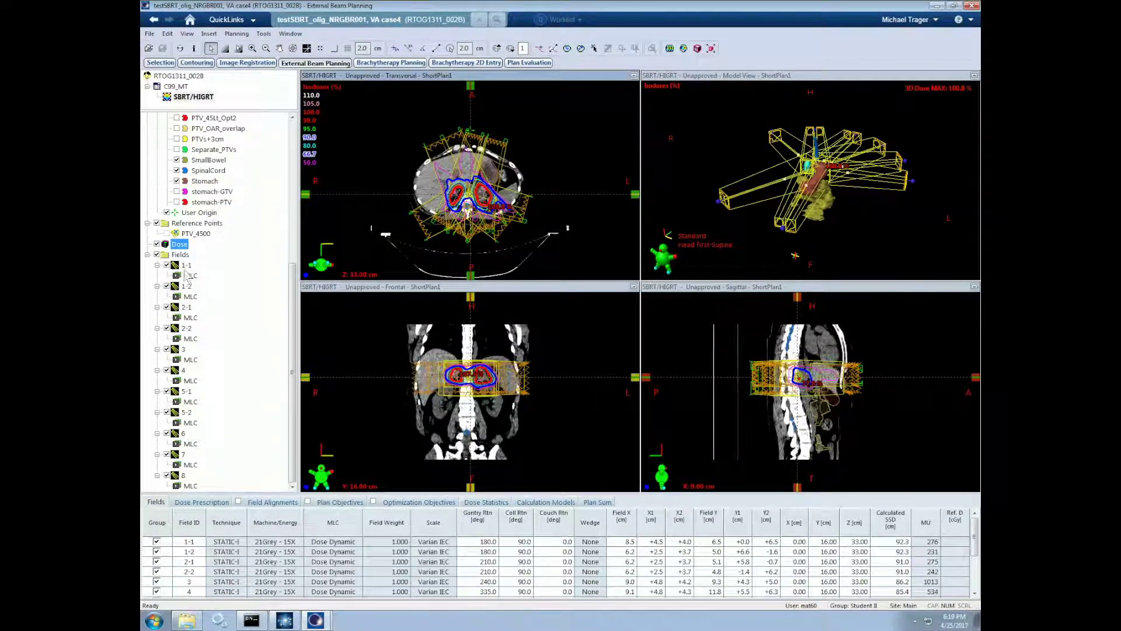
{"action": "left_click_drag", "start_coordinate": [295, 298], "coordinate": [272, 245]}
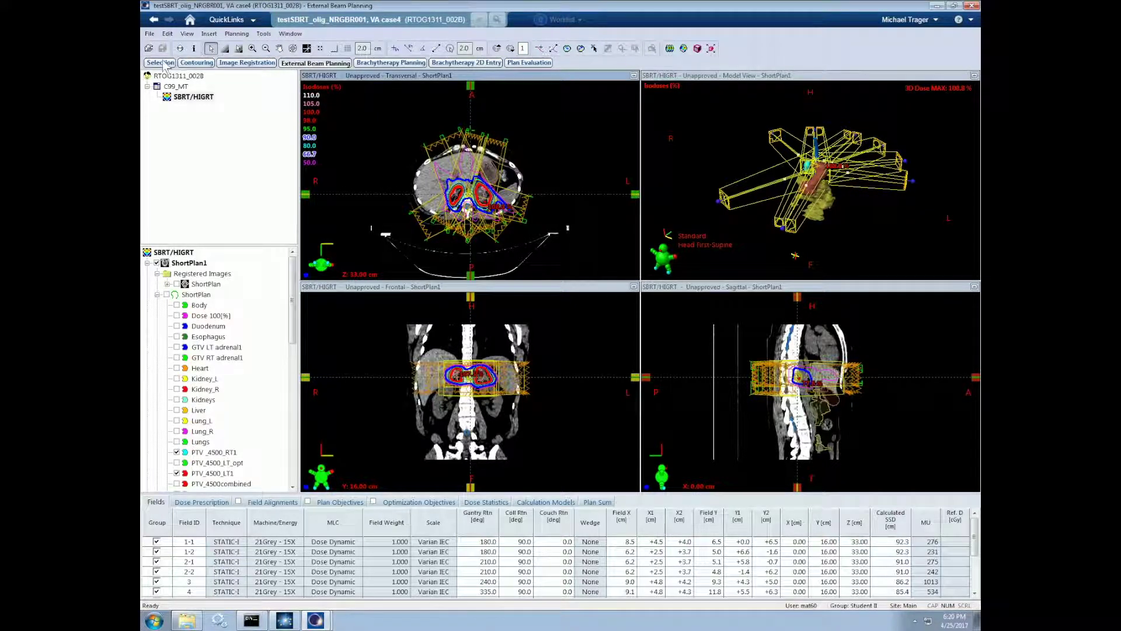
- Hide the workspace bar and show it again
{"action": "left_click", "coordinate": [295, 35]}
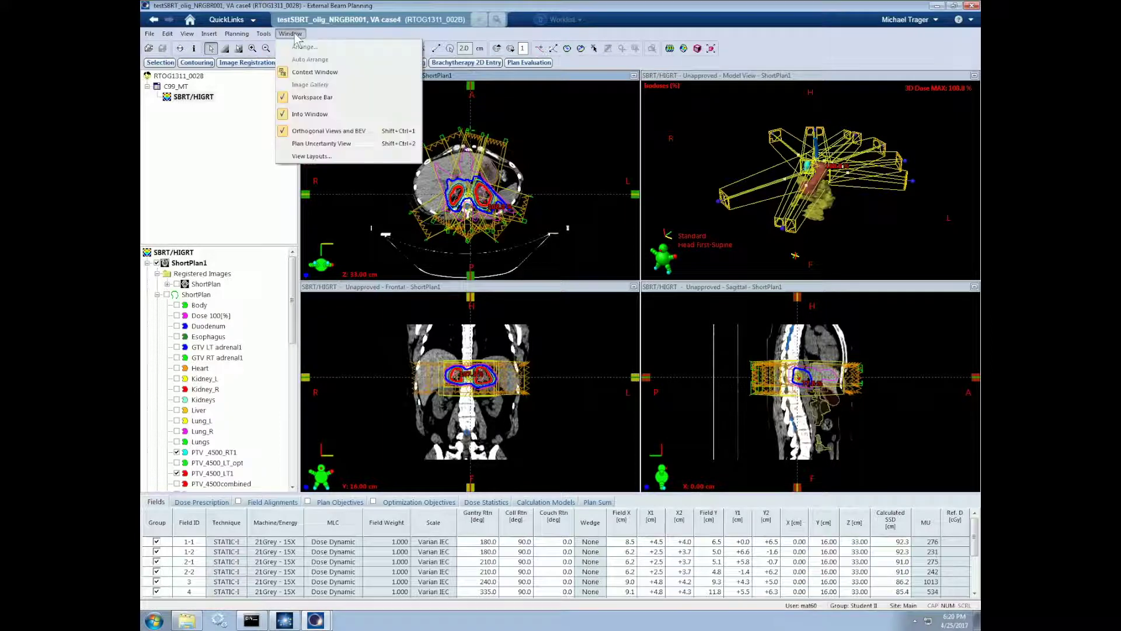
{"action": "left_click", "coordinate": [317, 97]}
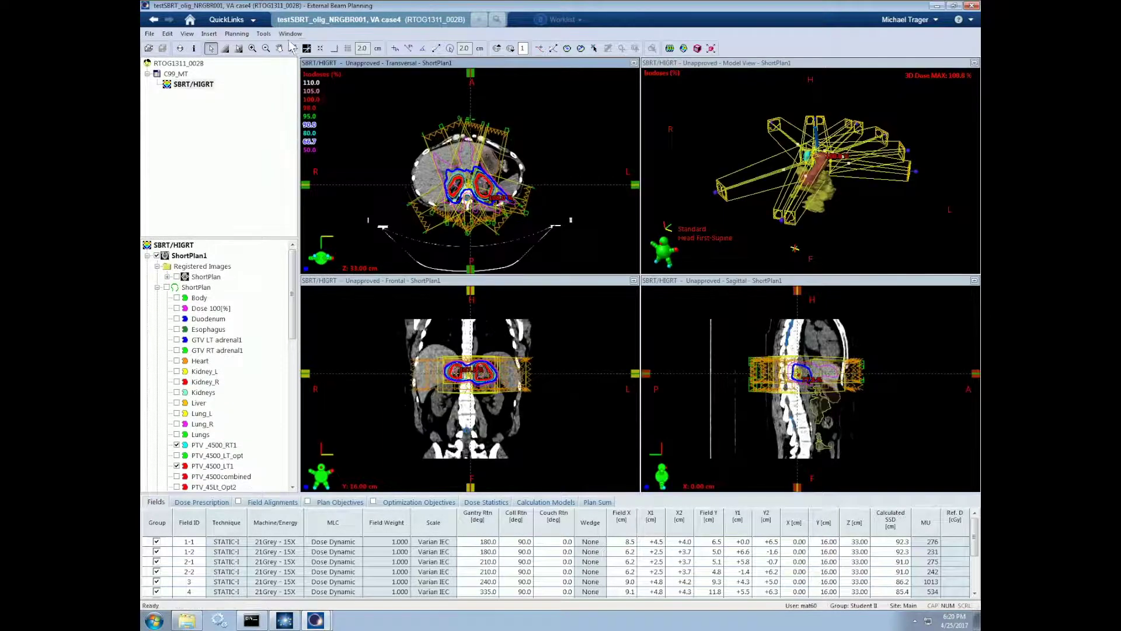
{"action": "left_click", "coordinate": [290, 33]}
{"action": "left_click", "coordinate": [311, 96]}
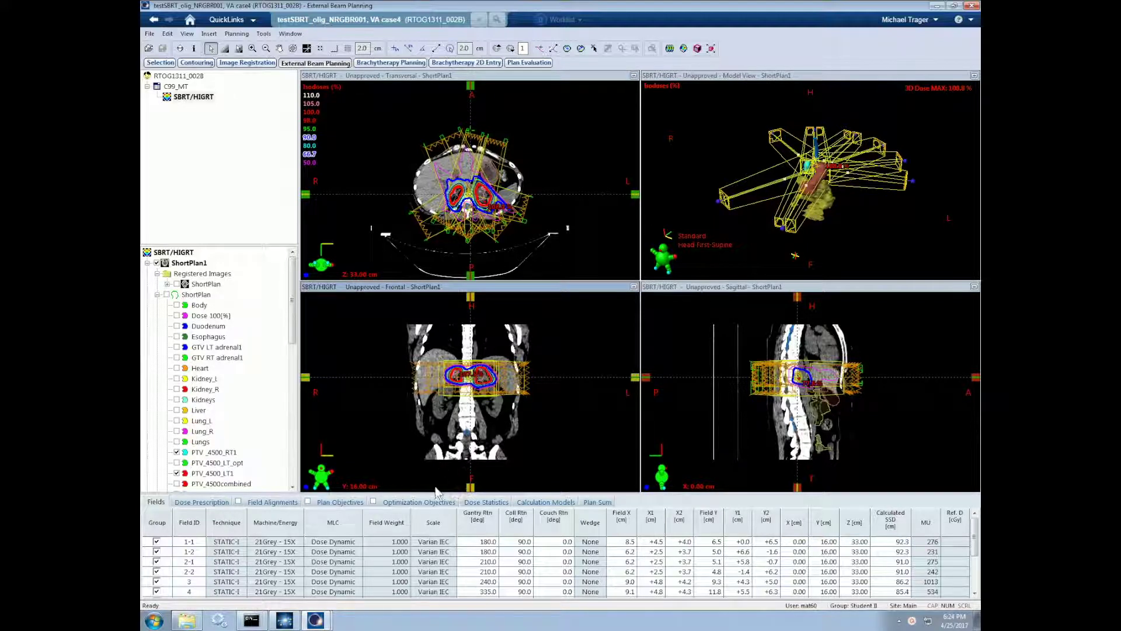
- Enlarge the treatment field table until all fields from 1-1 to 8 are listed, and inspect the Field Y settings
{"action": "left_click_drag", "start_coordinate": [439, 495], "coordinate": [438, 367]}
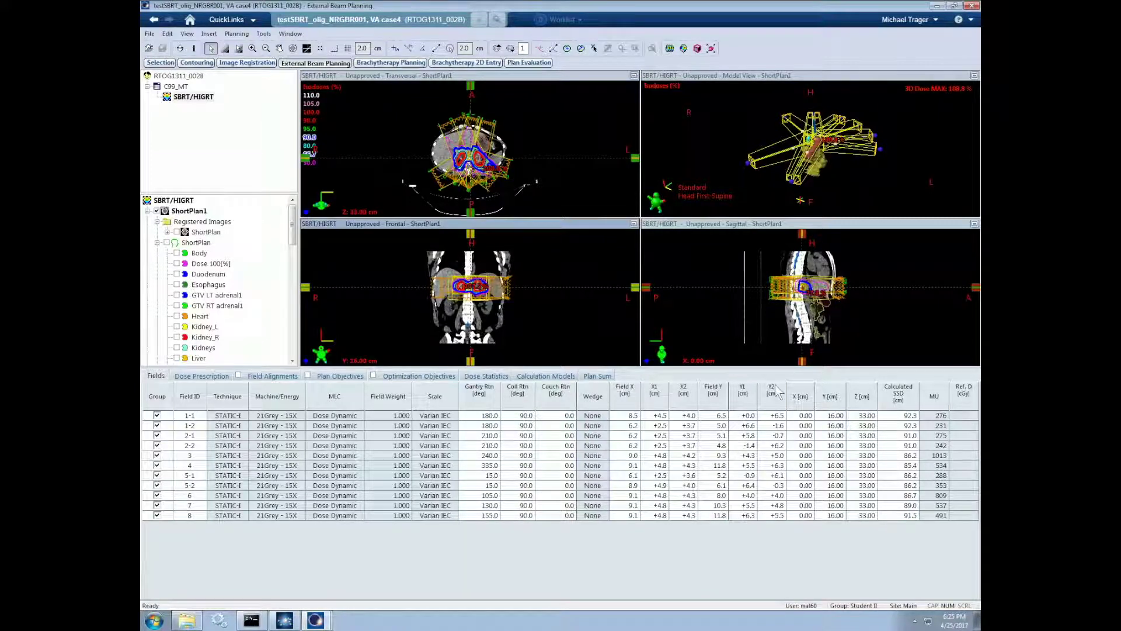
{"action": "left_click", "coordinate": [710, 393]}
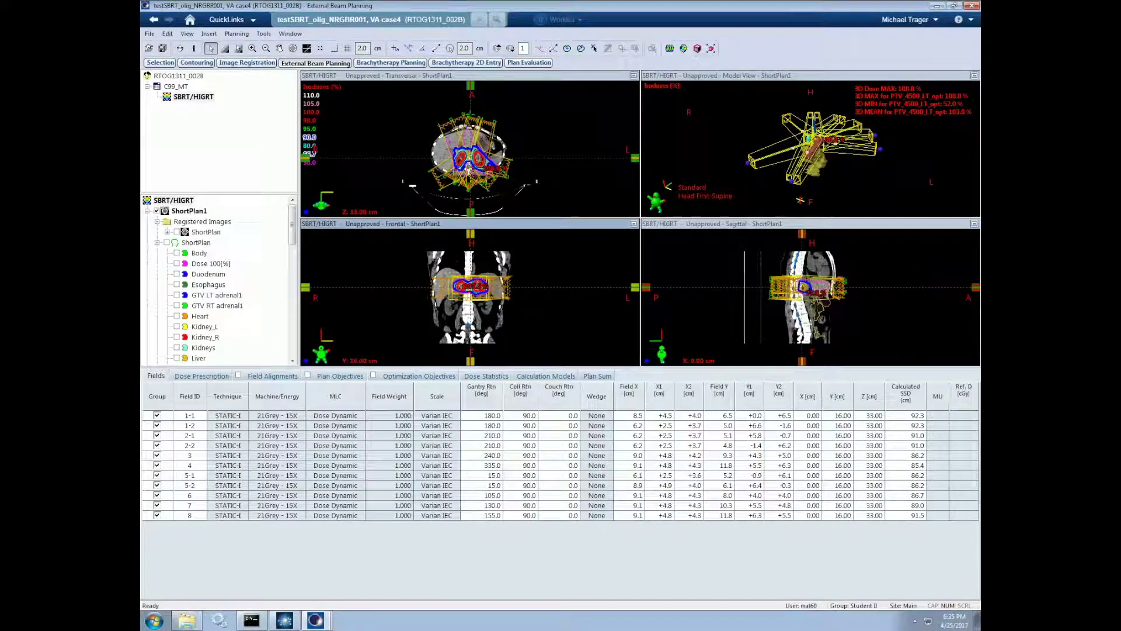
- In the plan's dose prescription, set the plan normalization so that 100% covers 95% of the target volume
{"action": "left_click", "coordinate": [200, 377]}
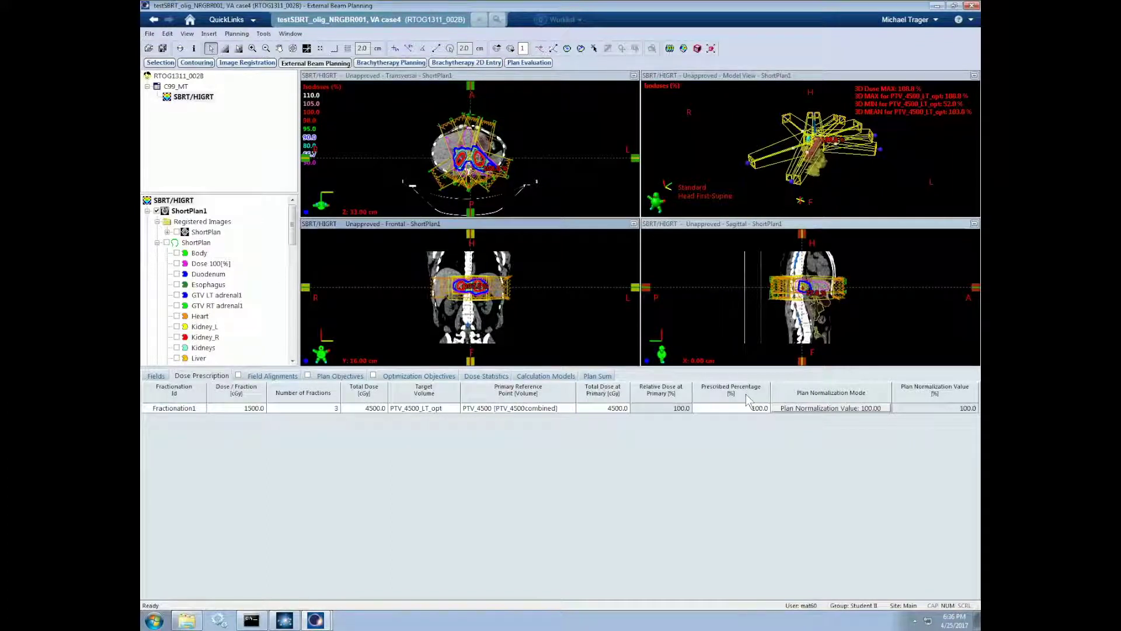
{"action": "double_click", "coordinate": [828, 408]}
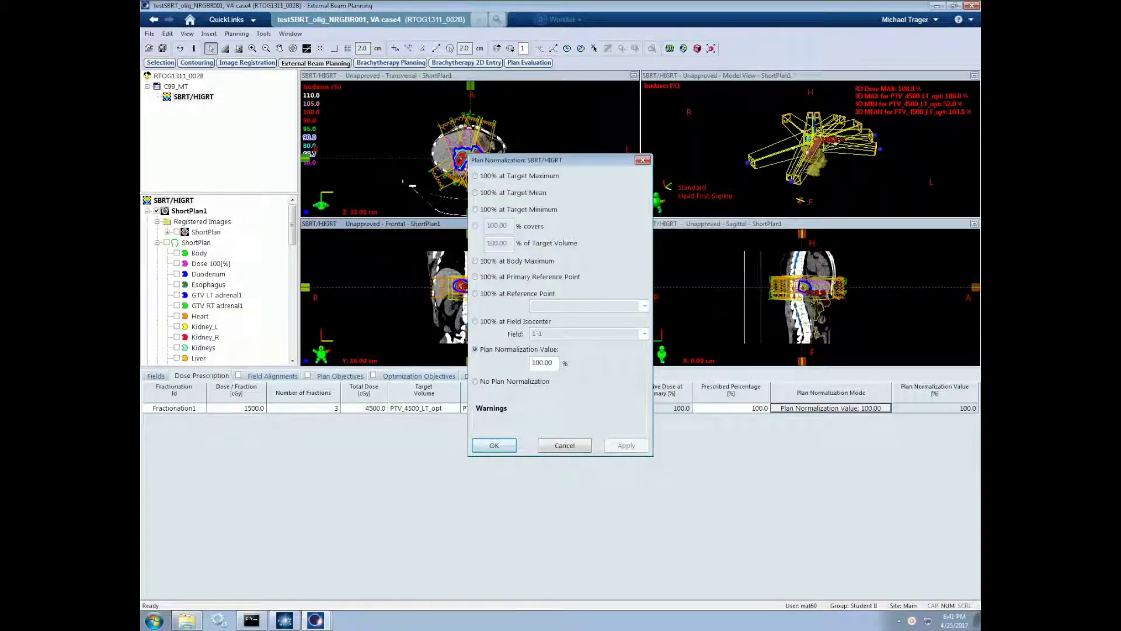
{"action": "left_click", "coordinate": [475, 226]}
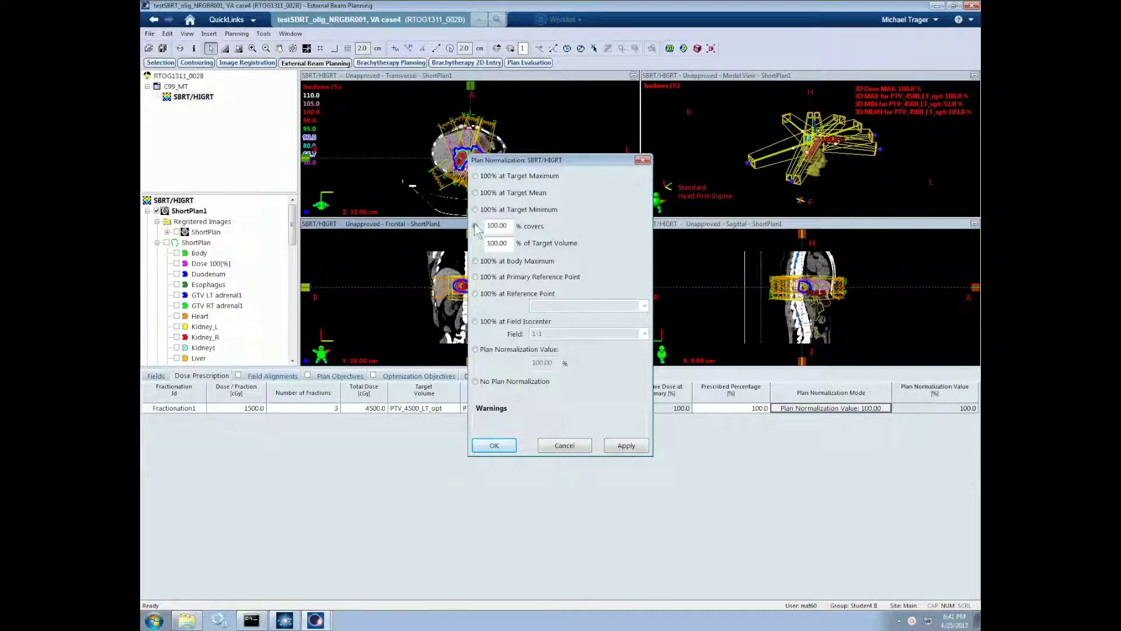
{"action": "double_click", "coordinate": [511, 242]}
{"action": "type", "text": "95"}
{"action": "key", "text": "Return"}
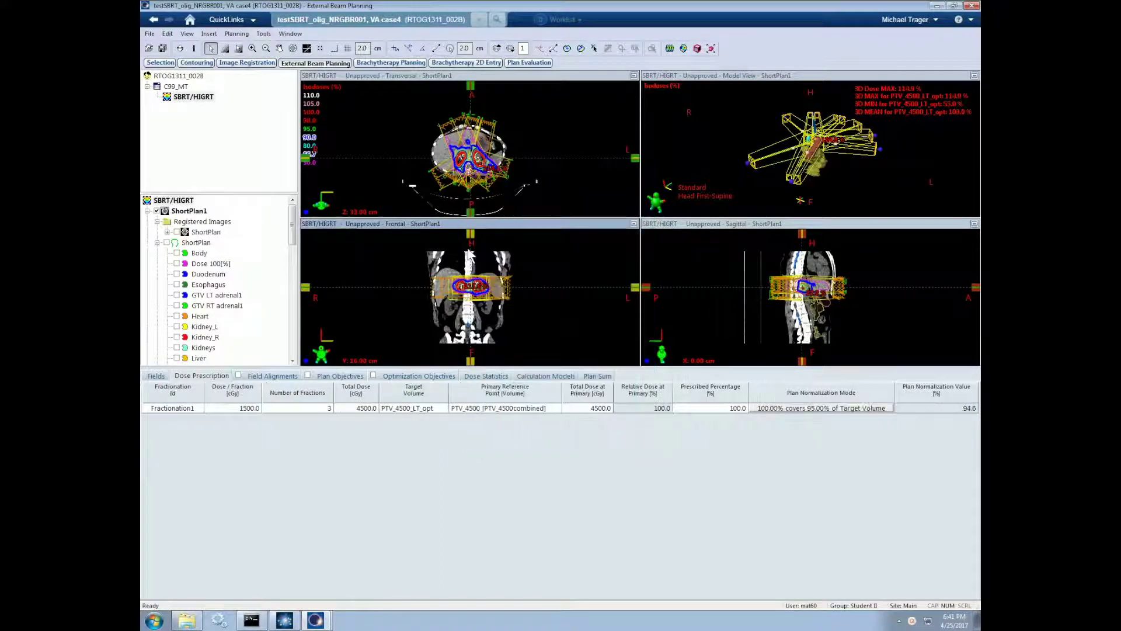
- Change the plan normalization mode of SBRT/HIGRT to No Plan Normalization
{"action": "double_click", "coordinate": [809, 407]}
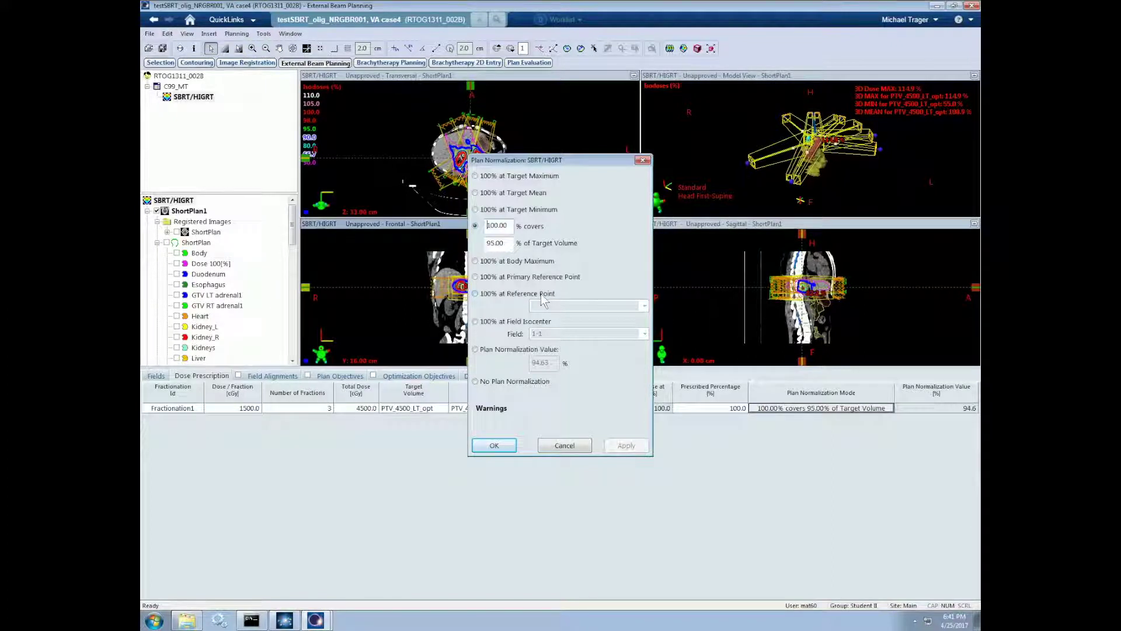
{"action": "left_click", "coordinate": [513, 348]}
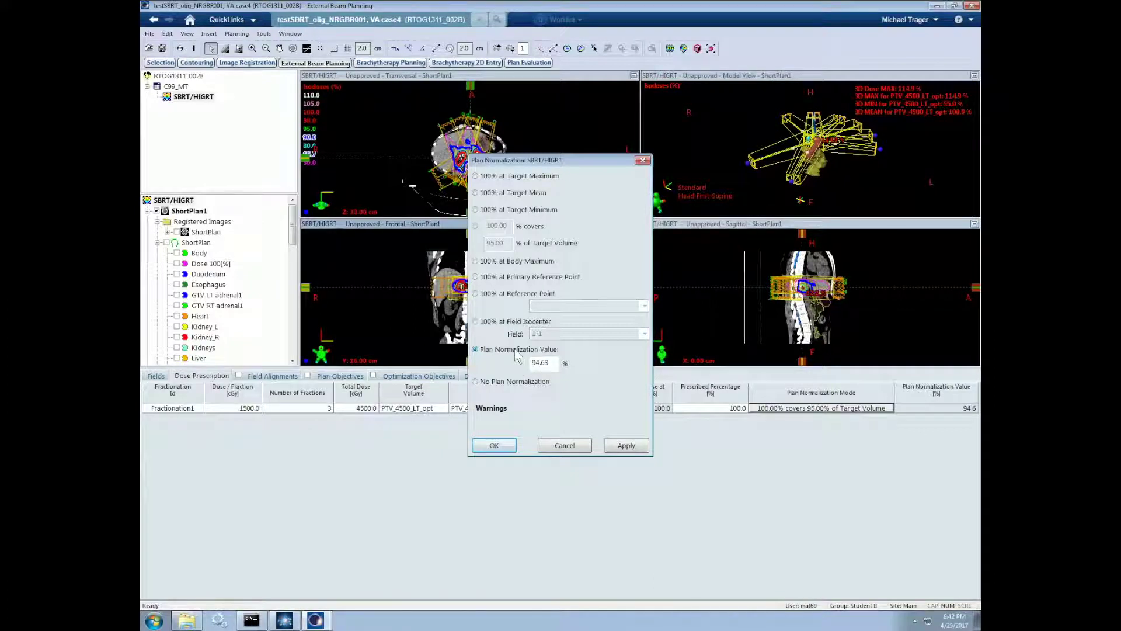
{"action": "left_click", "coordinate": [517, 383]}
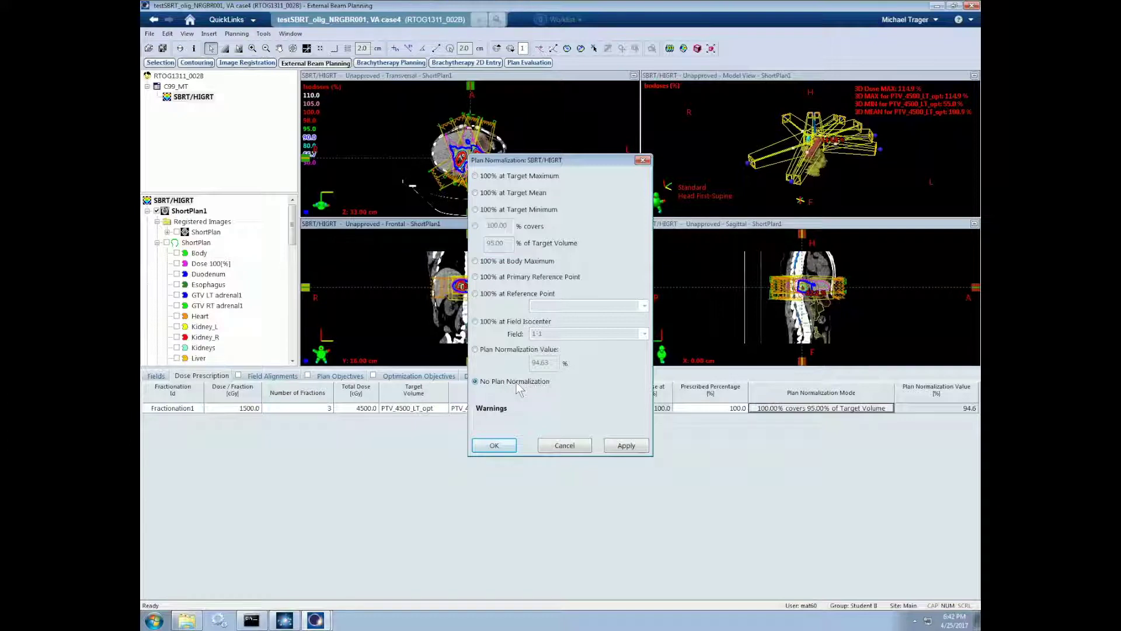
{"action": "left_click", "coordinate": [502, 443]}
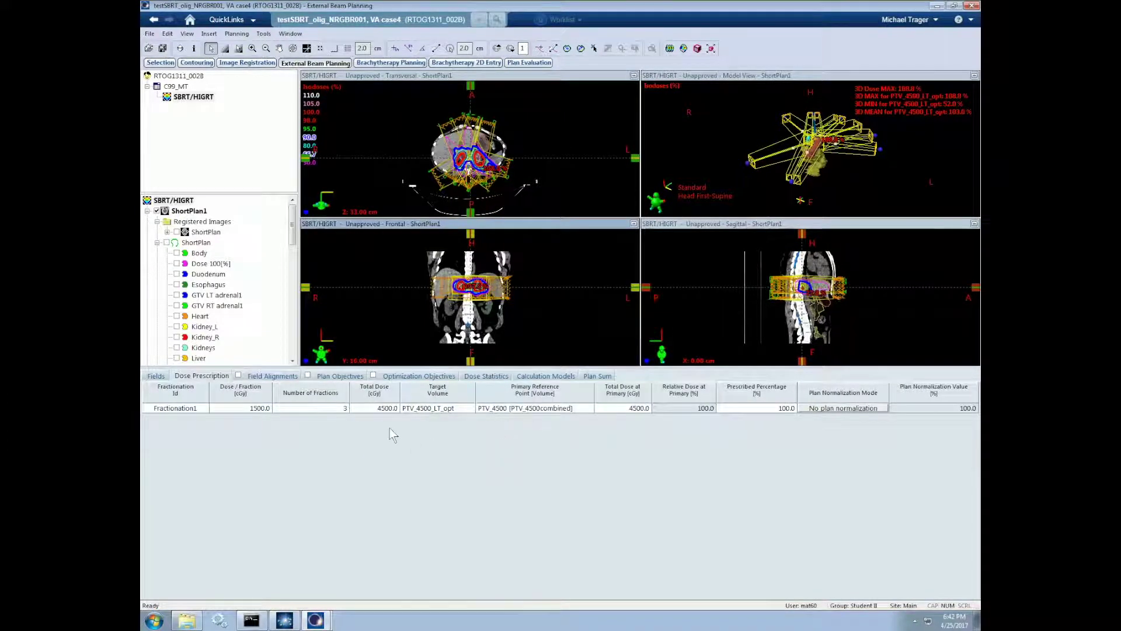
- View the plan objectives, the optimization objectives and the dose statistics of the plan in turn
{"action": "left_click", "coordinate": [340, 377]}
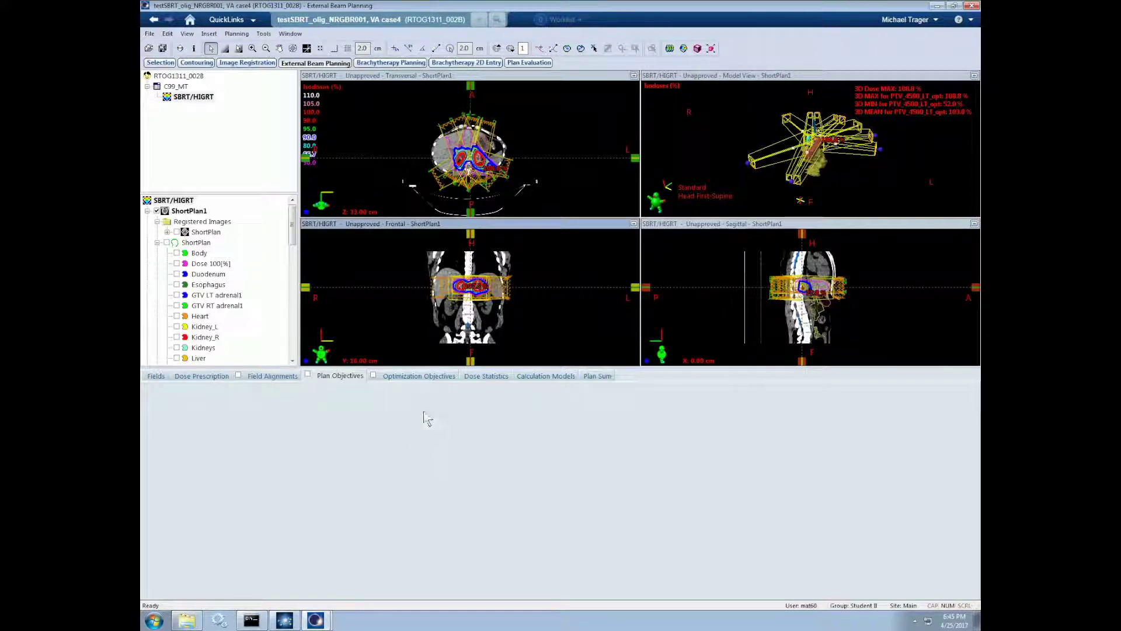
{"action": "left_click", "coordinate": [420, 377]}
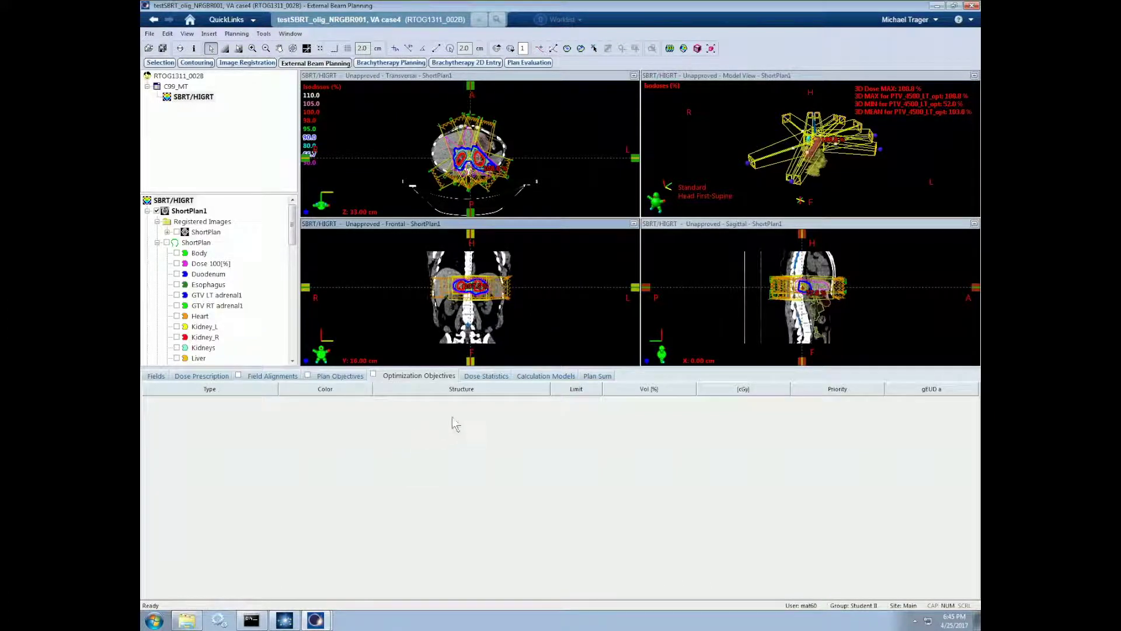
{"action": "left_click", "coordinate": [485, 376]}
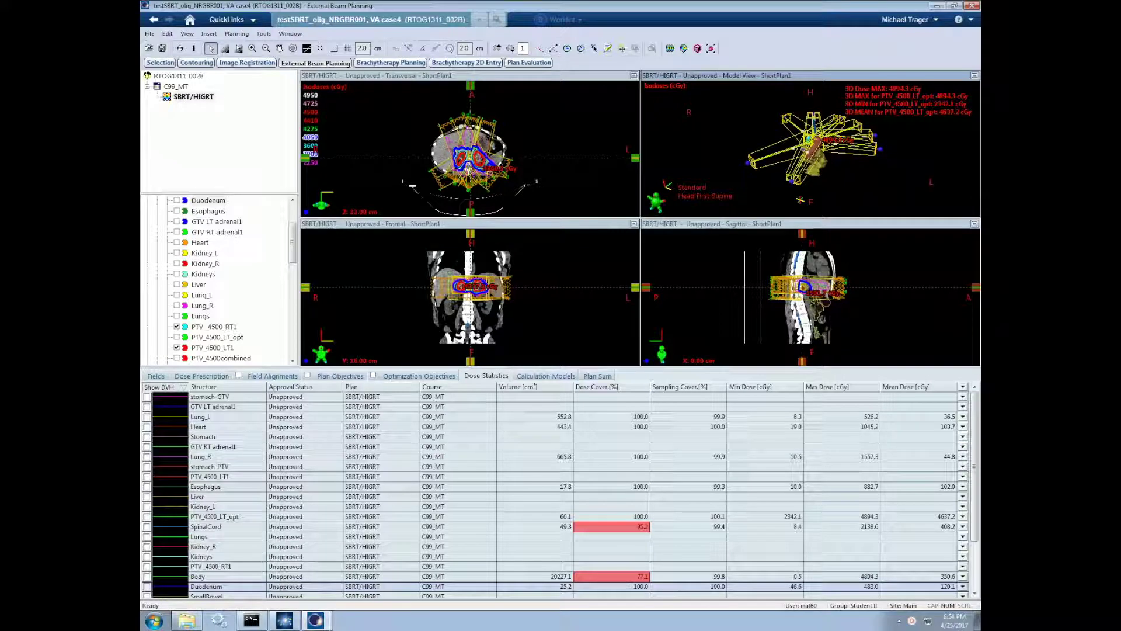
- Replace the model view with the dose volume histogram and maximize it over the other views
{"action": "right_click", "coordinate": [688, 160]}
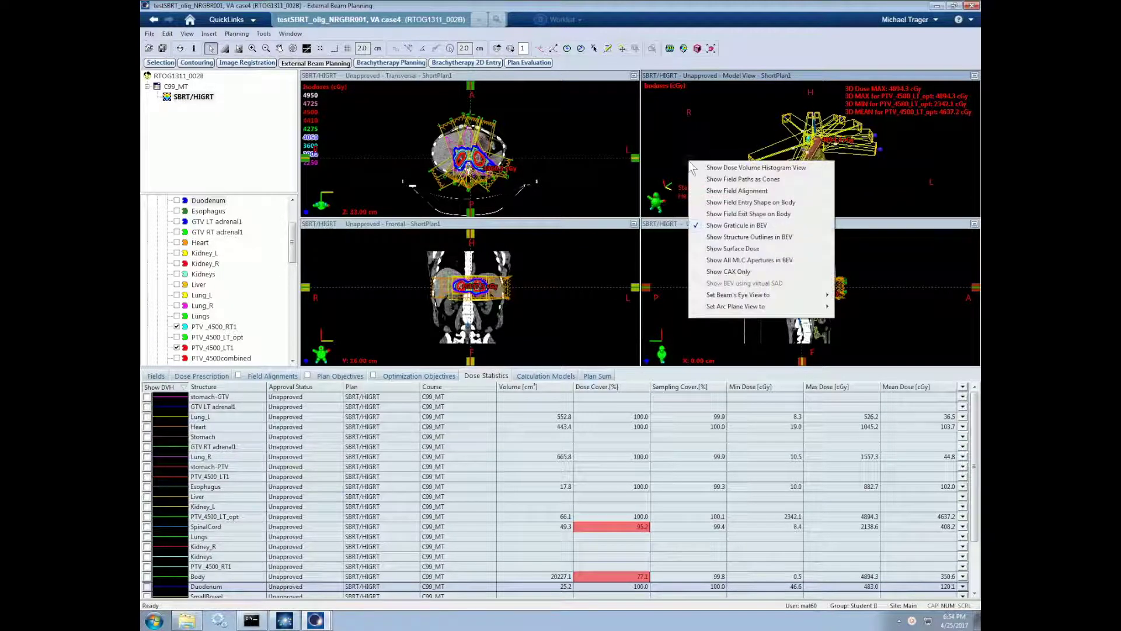
{"action": "left_click", "coordinate": [765, 167]}
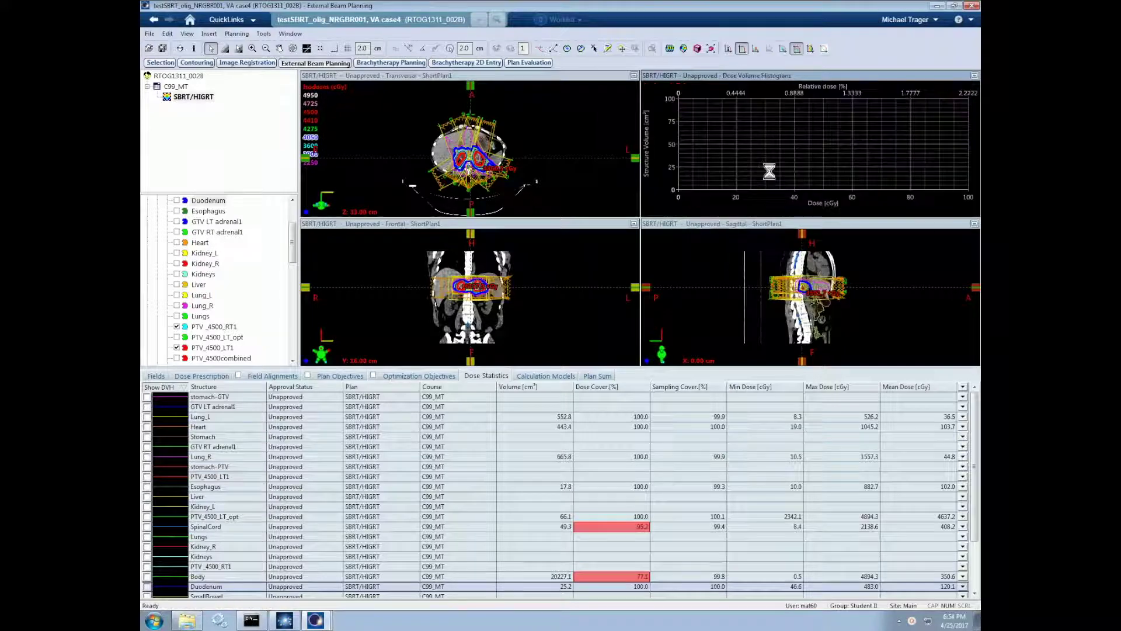
{"action": "double_click", "coordinate": [713, 76]}
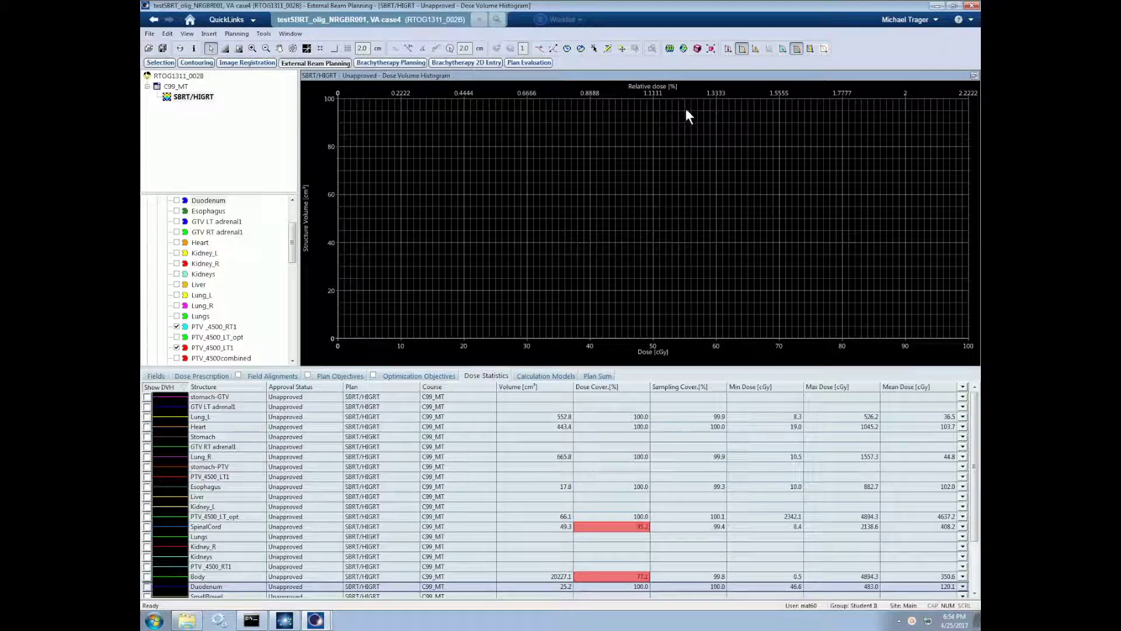
- Show the DVH curves for Esophagus, GTV RT adrenal1, SpinalCord and PTV_4500_LT_opt
{"action": "left_click", "coordinate": [147, 486]}
{"action": "left_click", "coordinate": [146, 457]}
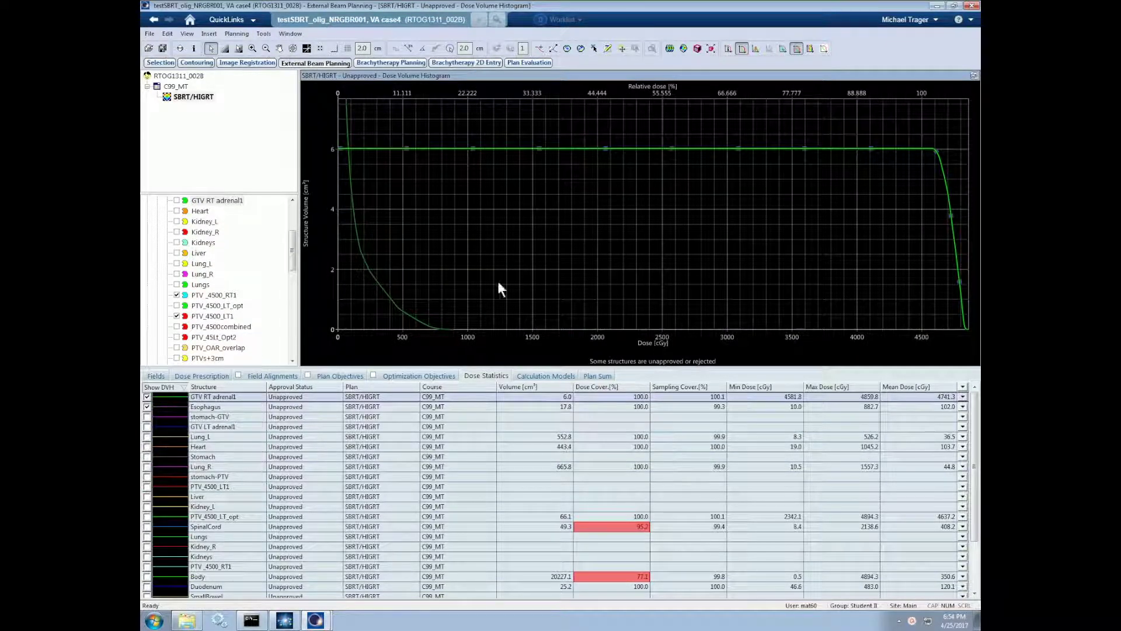
{"action": "left_click", "coordinate": [147, 526]}
{"action": "left_click", "coordinate": [146, 526]}
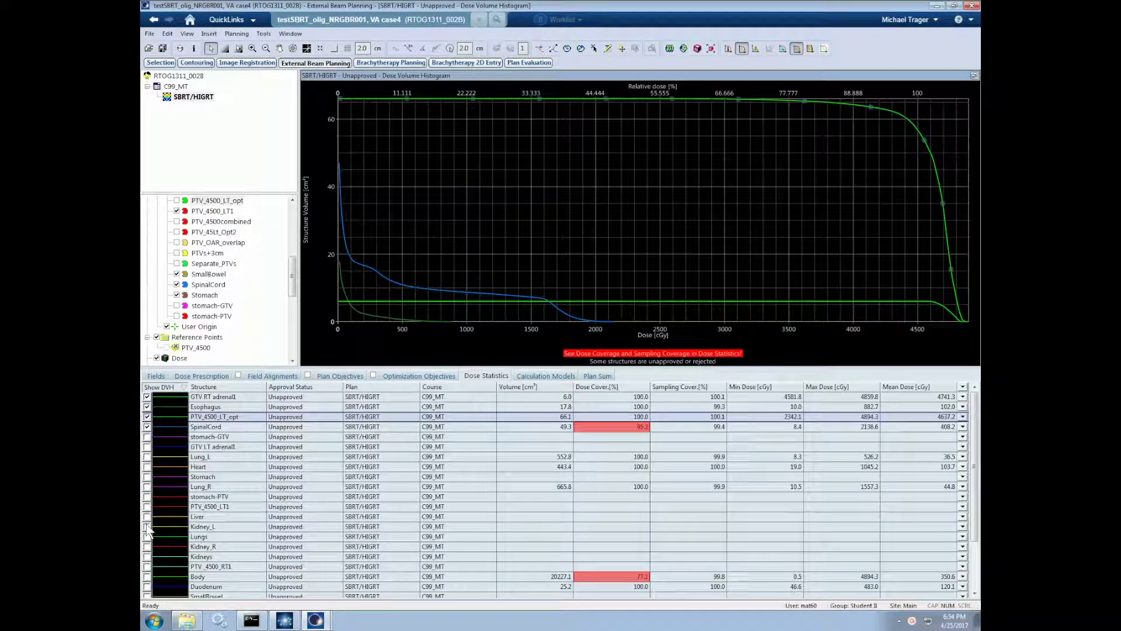
- Switch the DVH dose axis to relative dose and back to absolute dose
{"action": "right_click", "coordinate": [553, 330]}
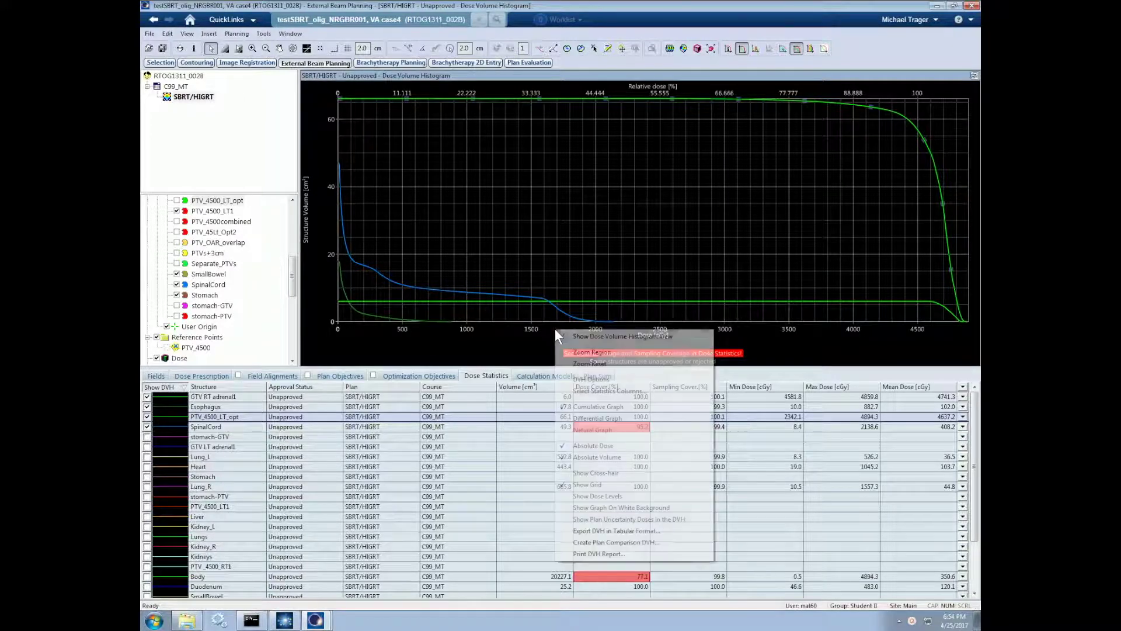
{"action": "left_click", "coordinate": [610, 445]}
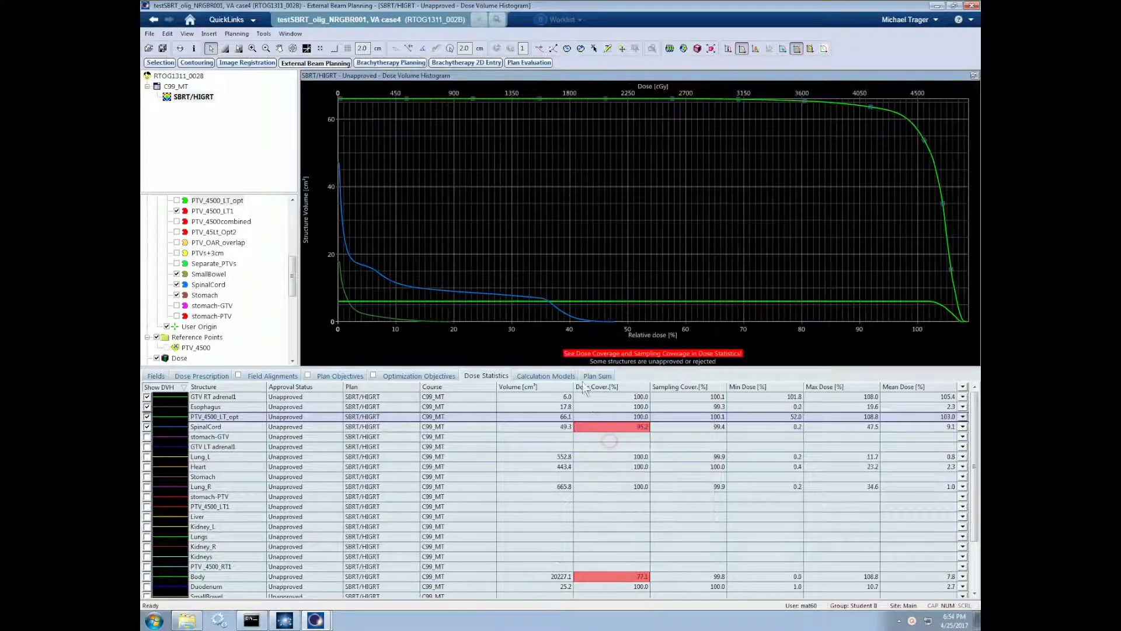
{"action": "right_click", "coordinate": [553, 338]}
{"action": "left_click", "coordinate": [608, 457]}
- Display the DVH structure volumes as relative instead of absolute, and add the Heart and Lungs curves
{"action": "right_click", "coordinate": [321, 213]}
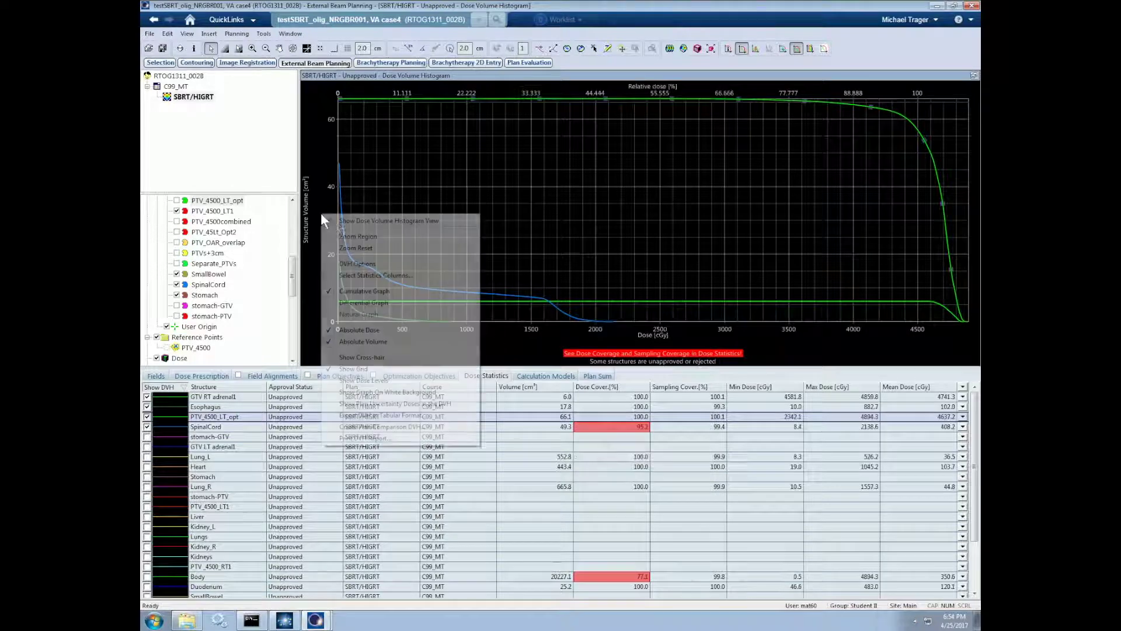
{"action": "left_click", "coordinate": [383, 343]}
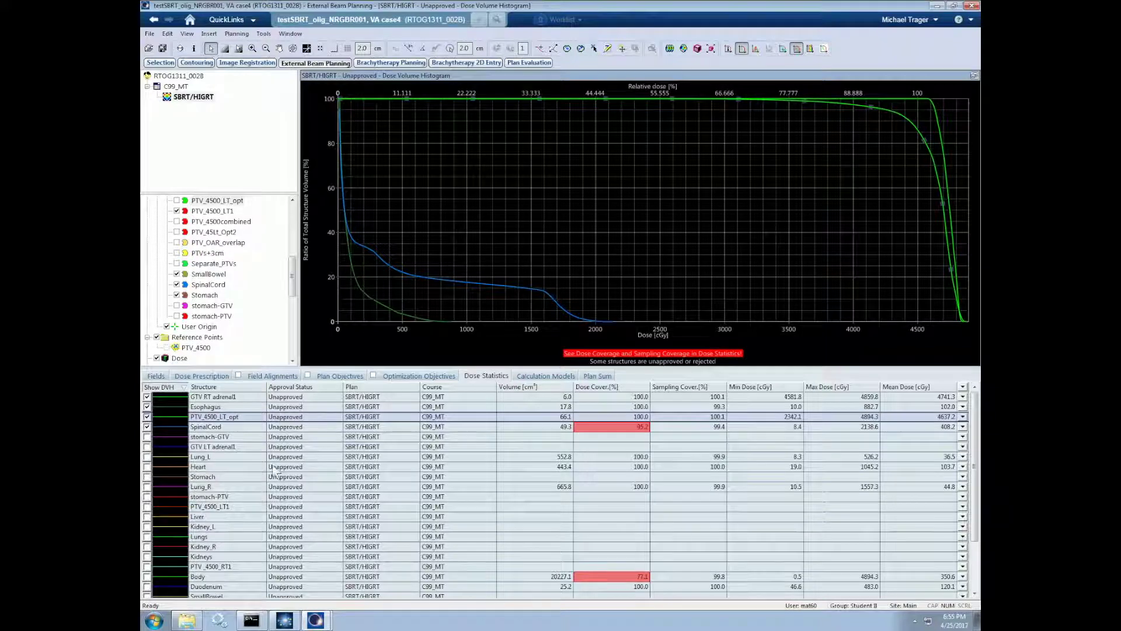
{"action": "left_click", "coordinate": [146, 466]}
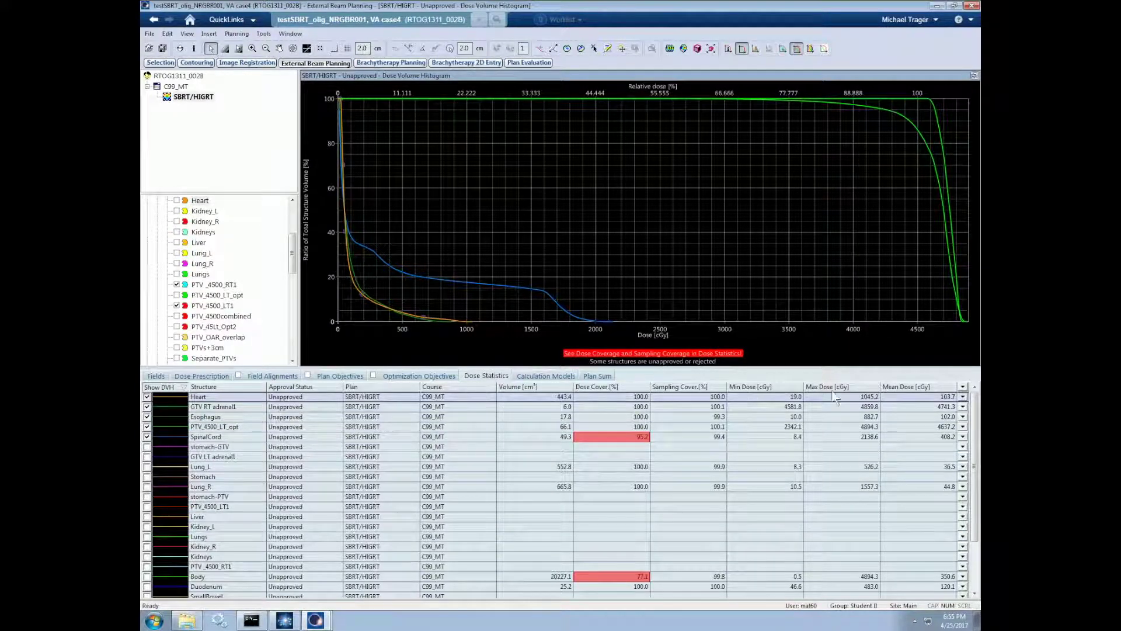
{"action": "left_click", "coordinate": [147, 537]}
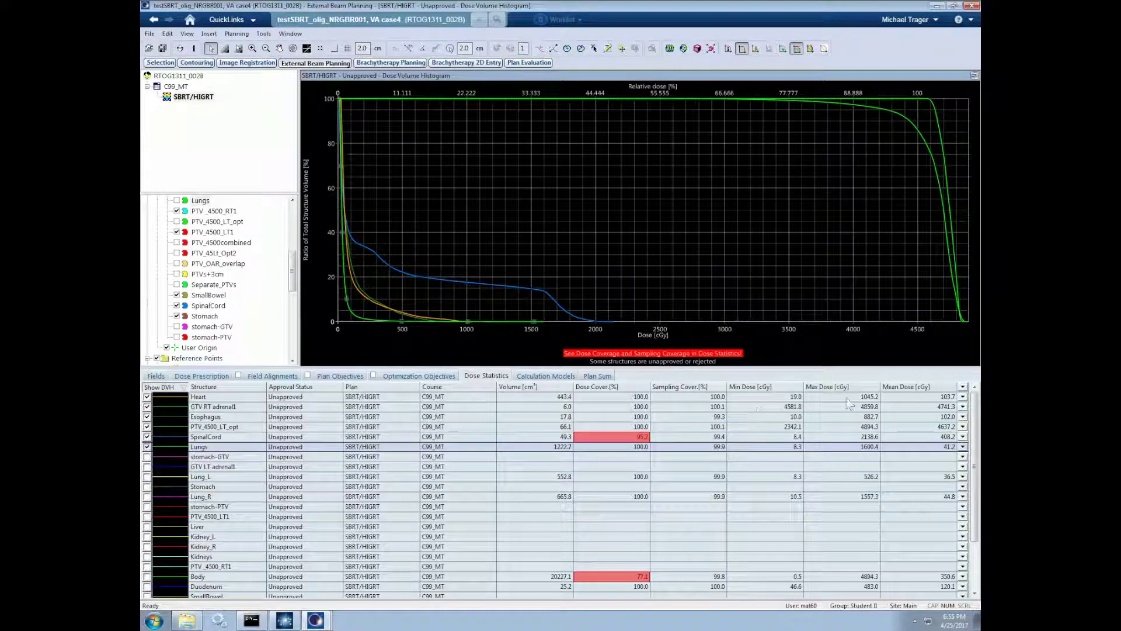
- Add the Median dose column to the dose statistics table
{"action": "right_click", "coordinate": [927, 390]}
{"action": "left_click", "coordinate": [896, 390]}
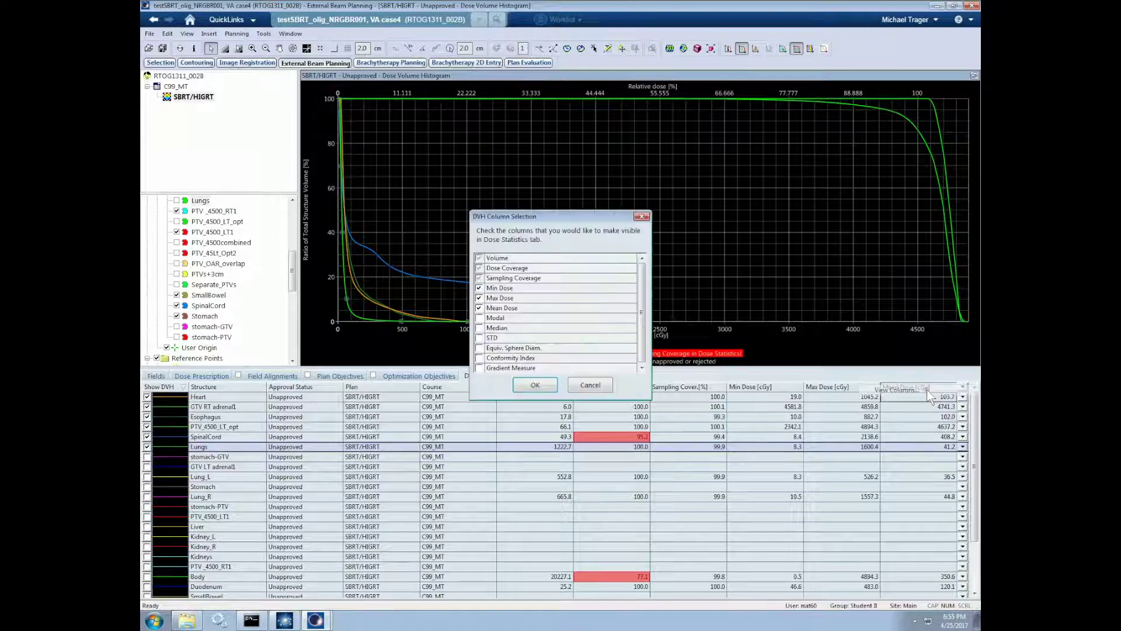
{"action": "scroll", "coordinate": [649, 298], "scroll_direction": "down", "scroll_amount": 1}
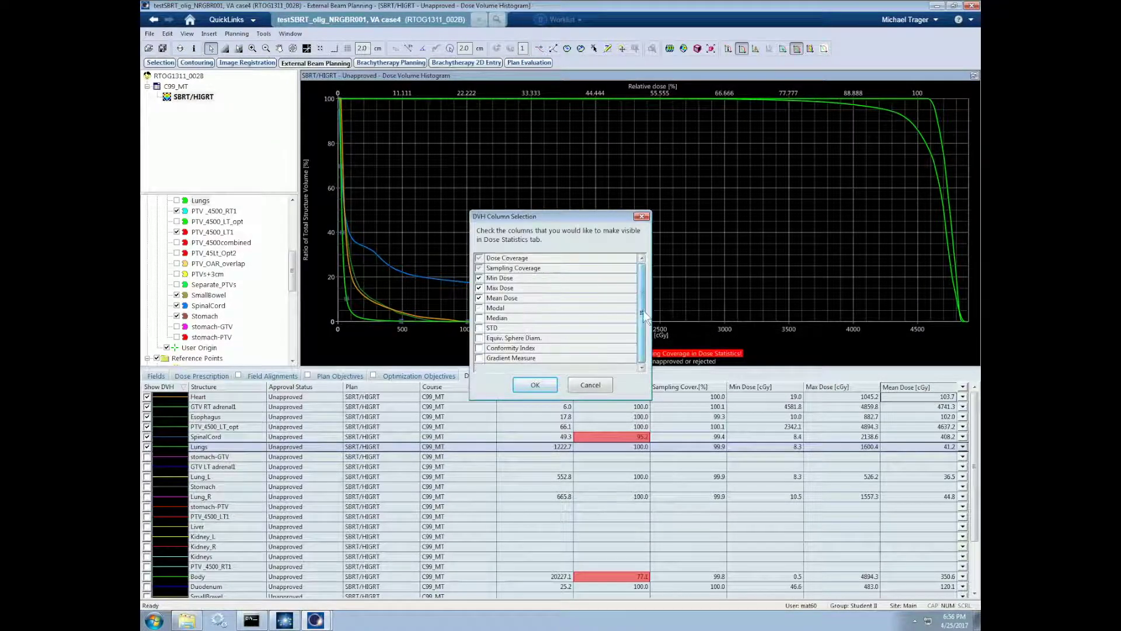
{"action": "left_click", "coordinate": [480, 318]}
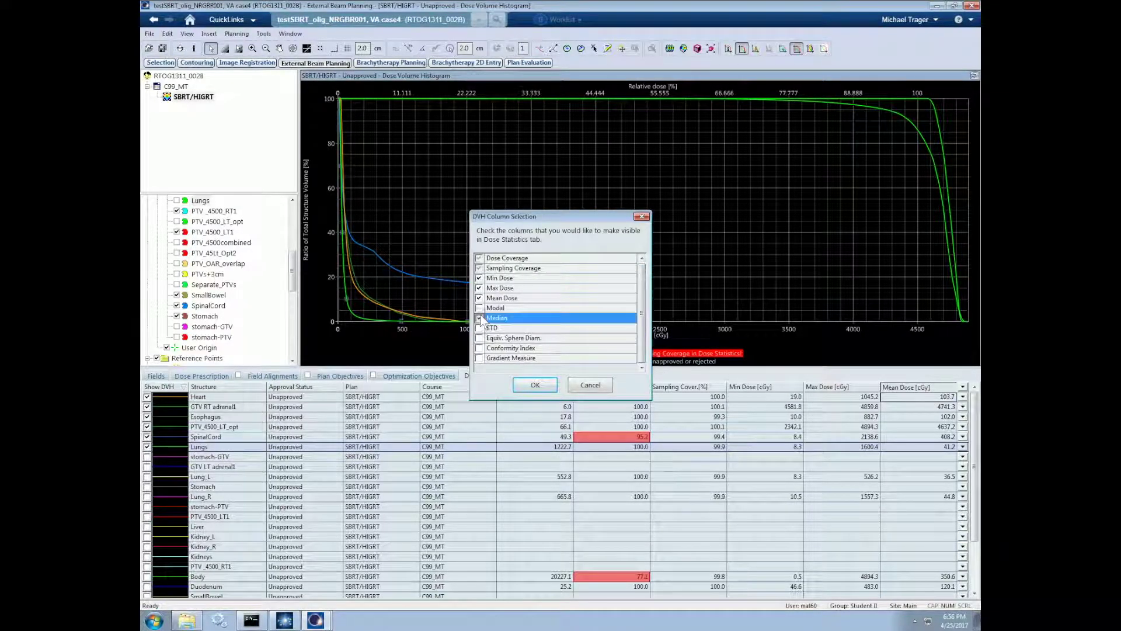
{"action": "left_click", "coordinate": [536, 384]}
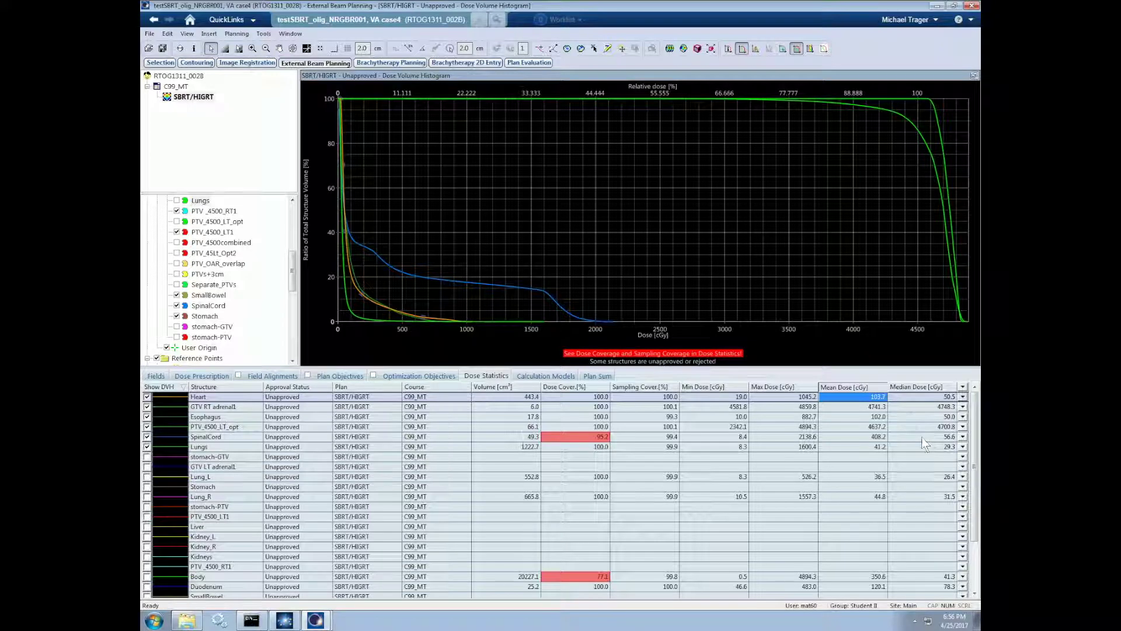
- Review the optional columns available for the dose statistics table and leave the selection as it is
{"action": "right_click", "coordinate": [918, 386]}
{"action": "left_click", "coordinate": [925, 393]}
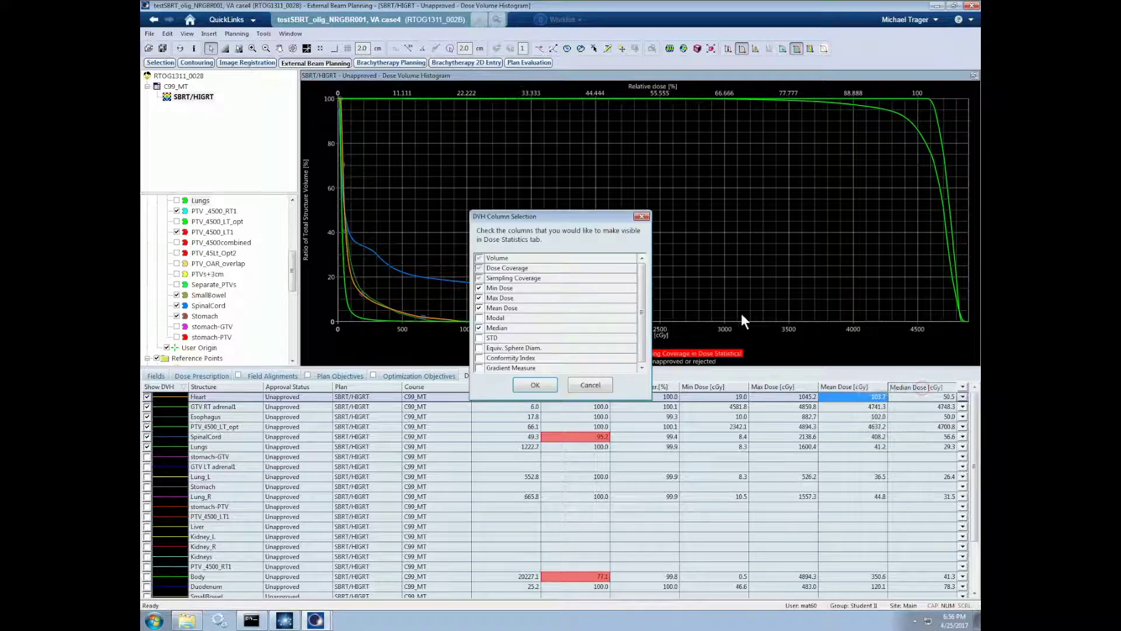
{"action": "scroll", "coordinate": [643, 306], "scroll_direction": "down", "scroll_amount": 1}
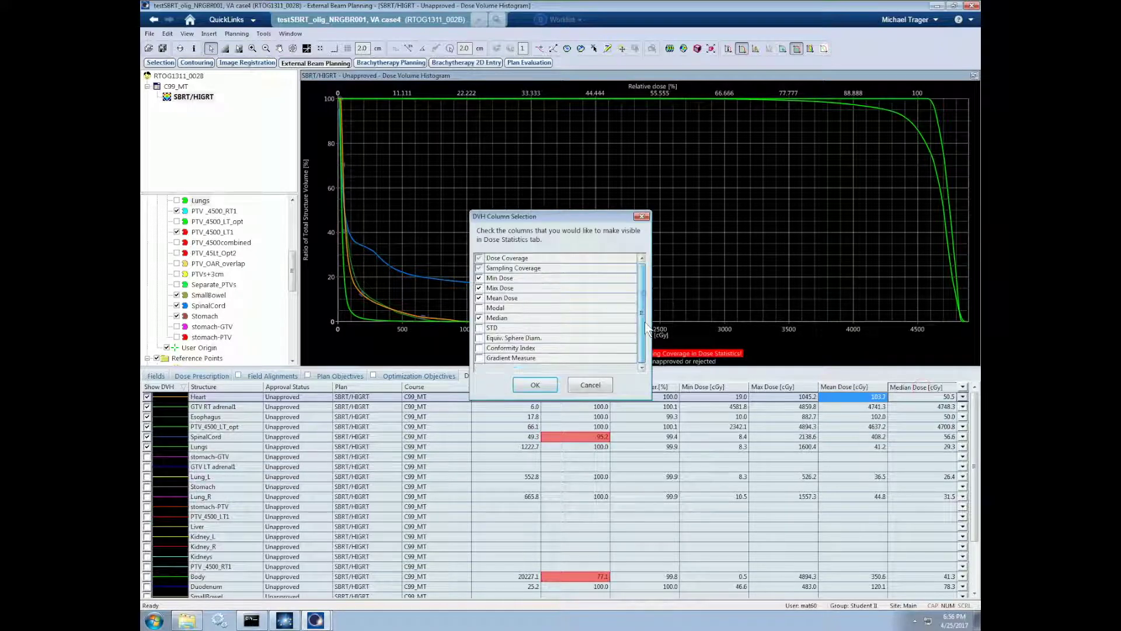
{"action": "left_click", "coordinate": [605, 386]}
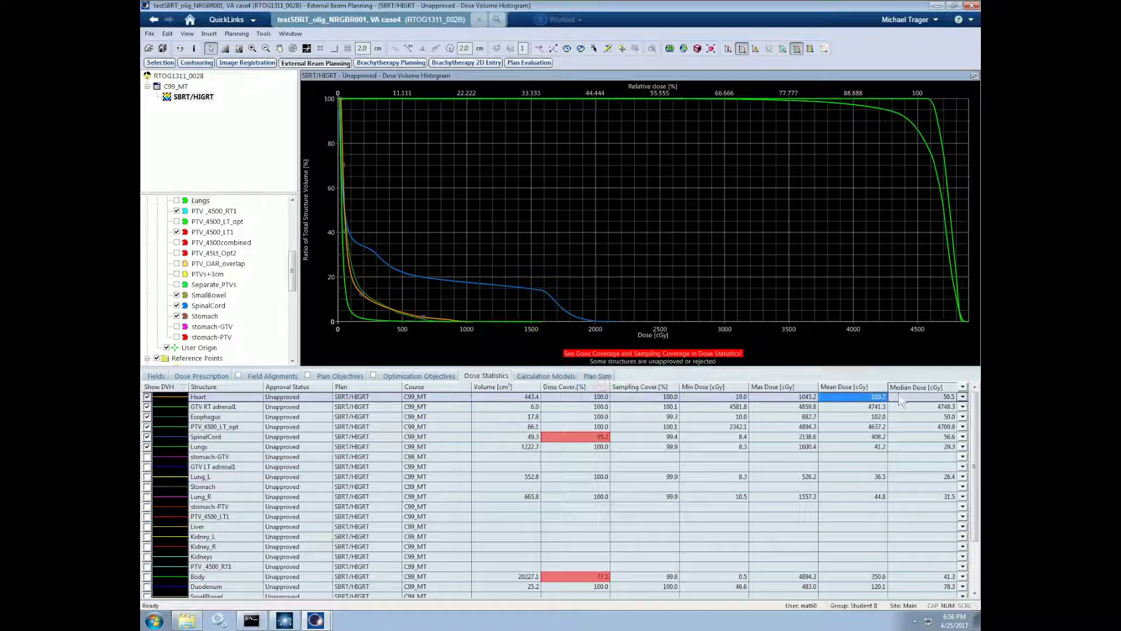
- Examine the expression properties offered for GTV RT adrenal1, including the structures, operators and DVH line settings
{"action": "left_click", "coordinate": [962, 407]}
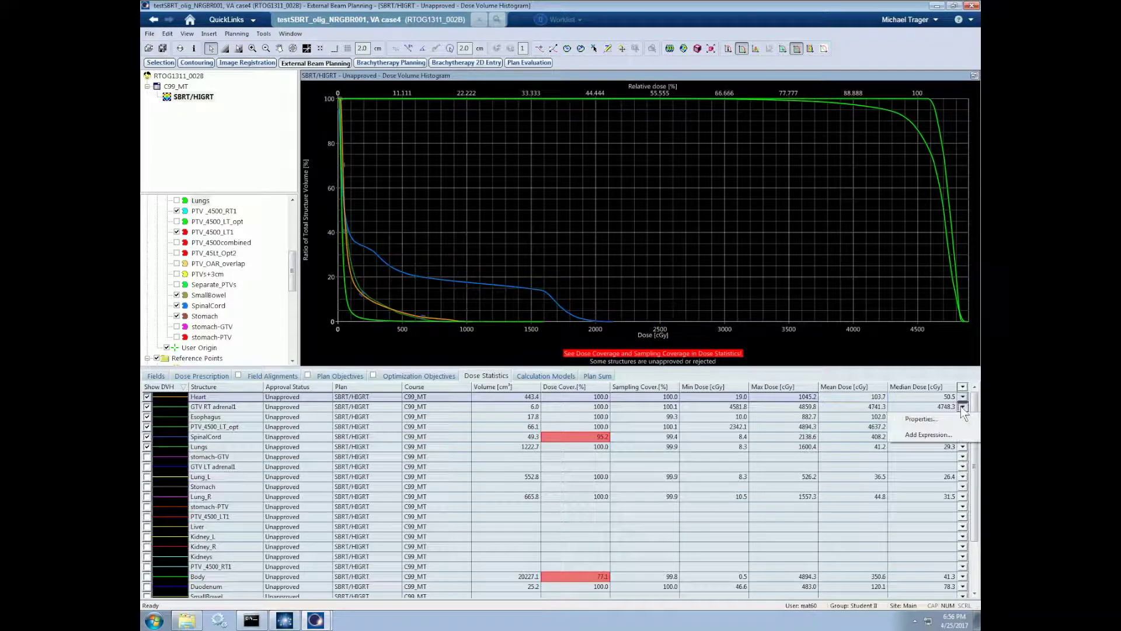
{"action": "left_click", "coordinate": [944, 436]}
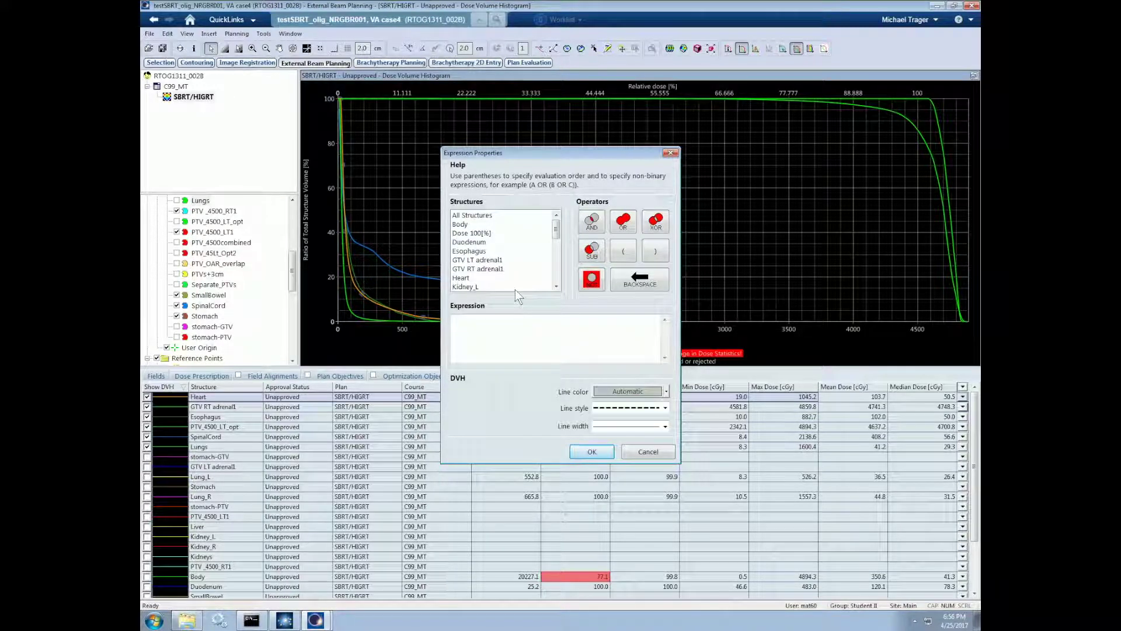
{"action": "left_click", "coordinate": [593, 450]}
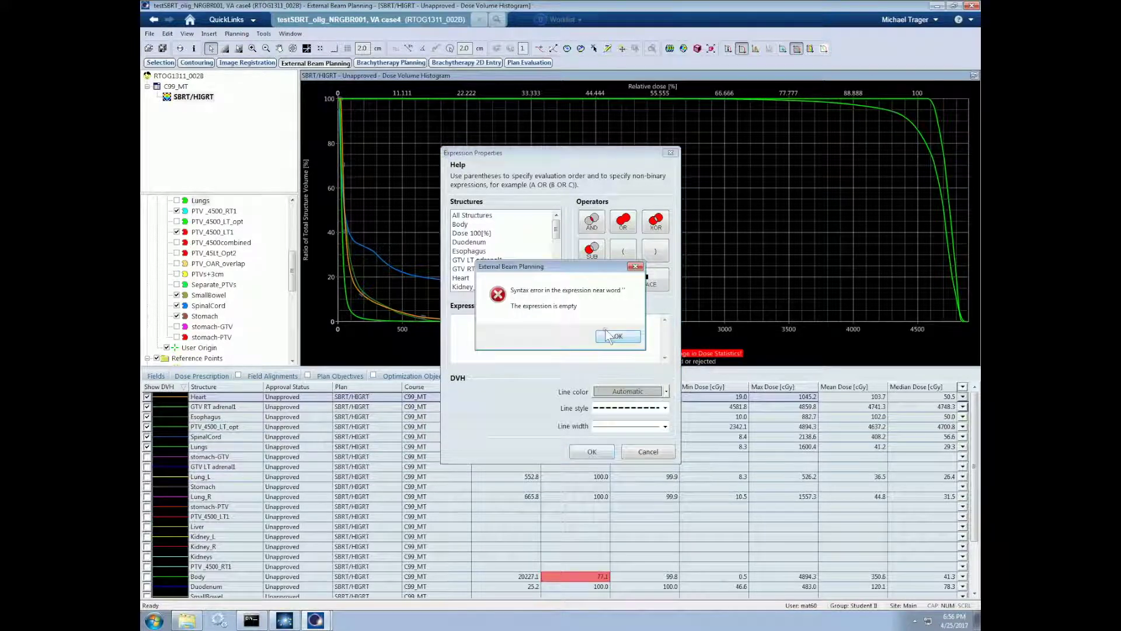
{"action": "left_click", "coordinate": [616, 368]}
{"action": "left_click", "coordinate": [644, 448]}
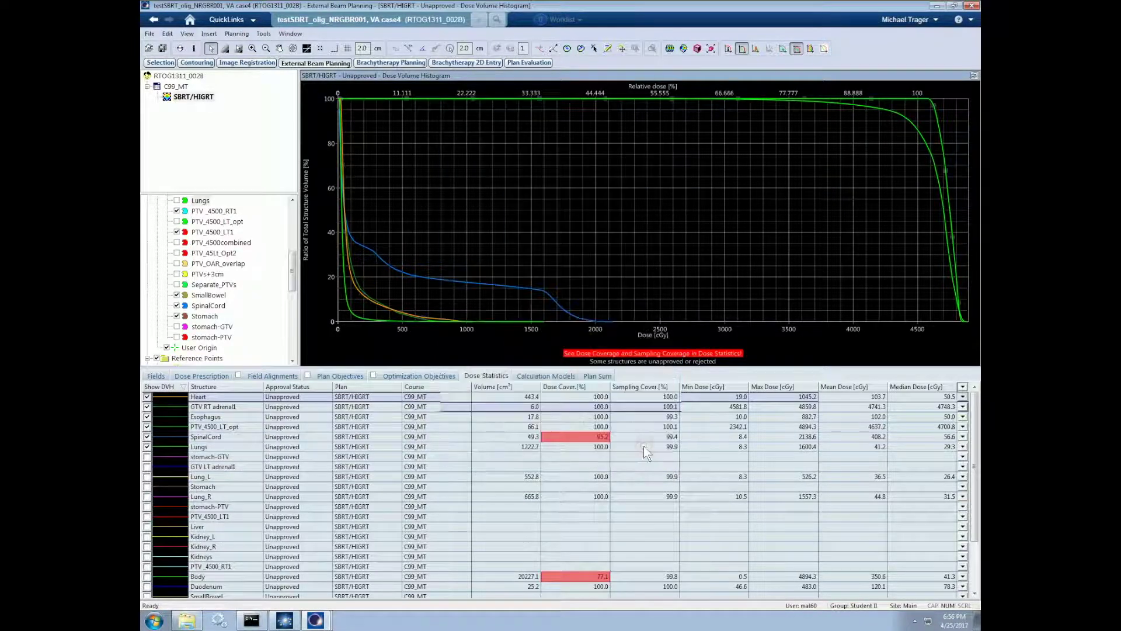
- Examine the calculation models offered for photon Volume Dose and Beam Angle Optimization, and view the plan sum table
{"action": "left_click", "coordinate": [543, 376]}
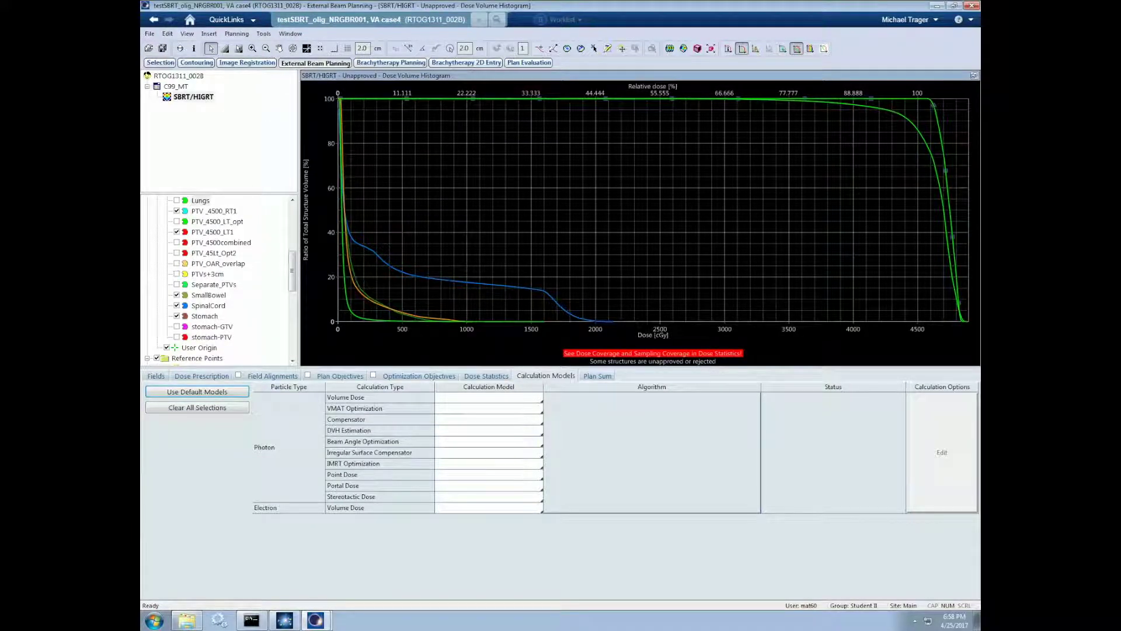
{"action": "left_click", "coordinate": [532, 401]}
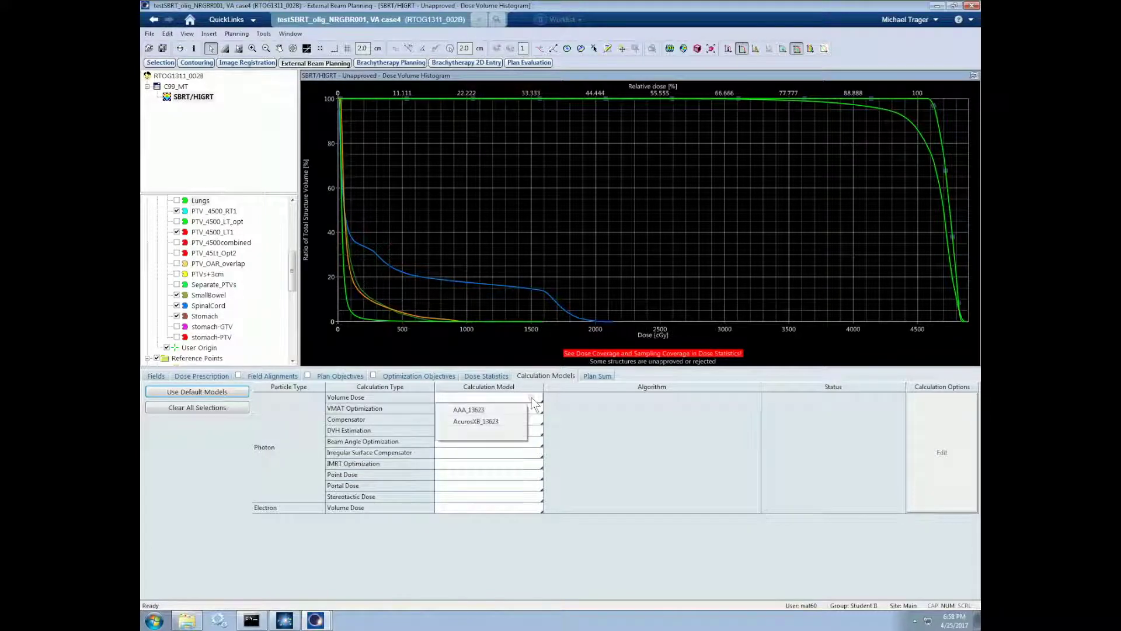
{"action": "left_click", "coordinate": [623, 445]}
{"action": "left_click", "coordinate": [623, 439]}
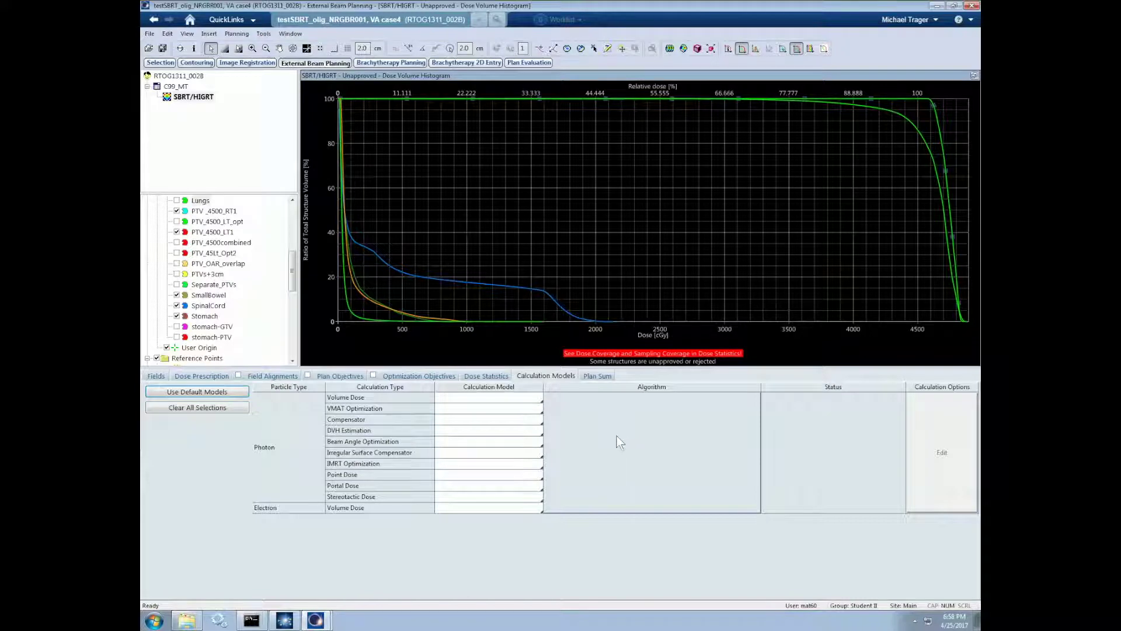
{"action": "left_click", "coordinate": [532, 442]}
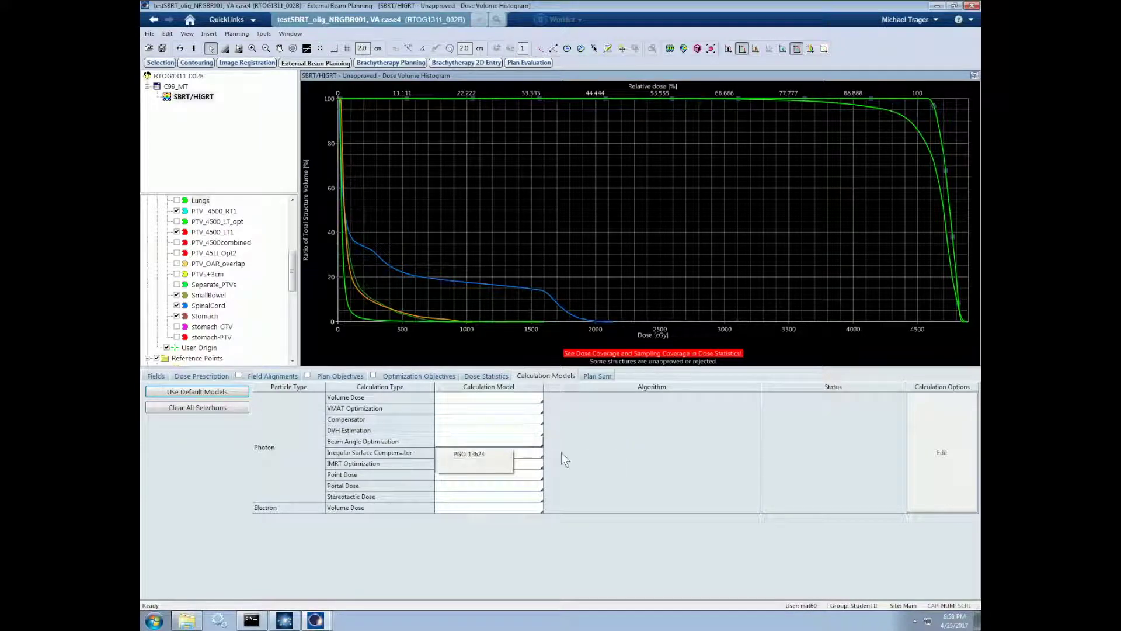
{"action": "left_click", "coordinate": [565, 451]}
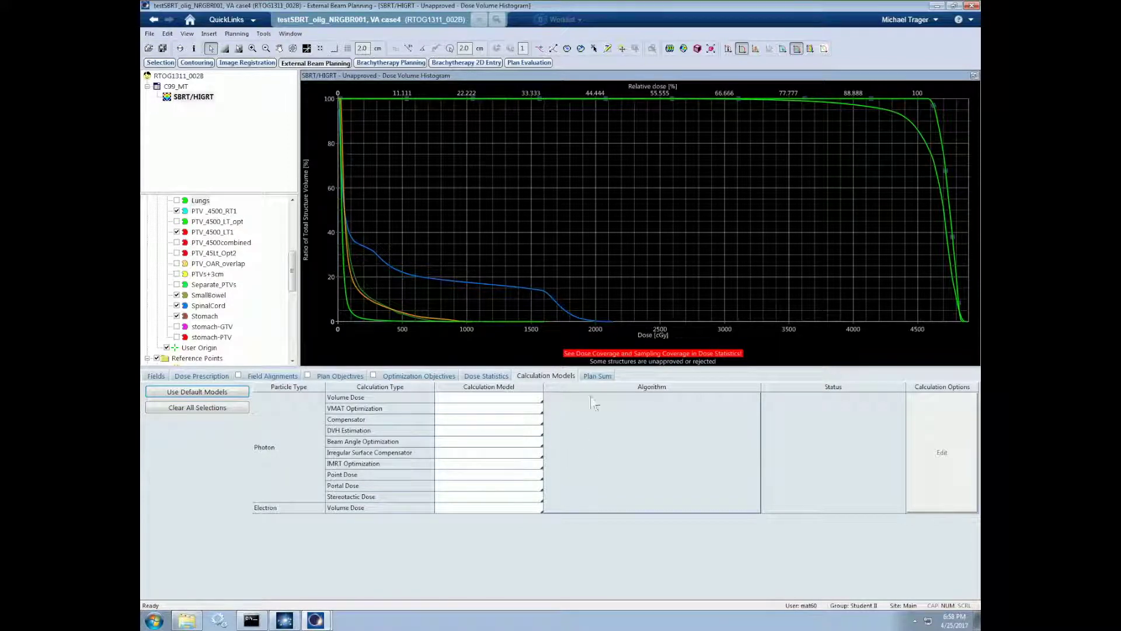
{"action": "left_click", "coordinate": [596, 377]}
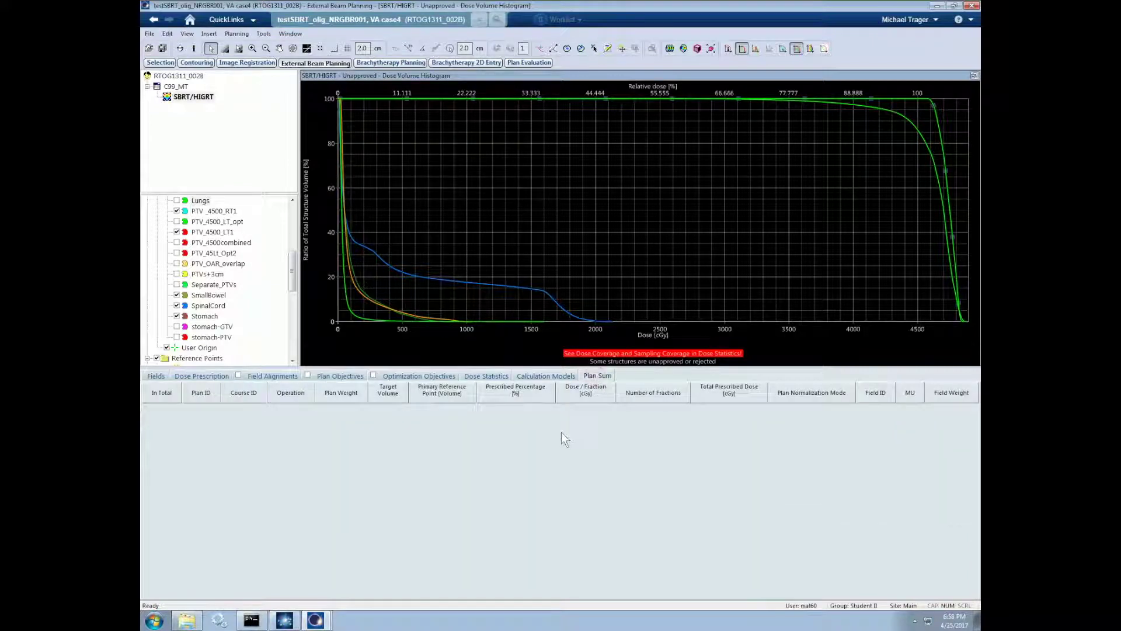